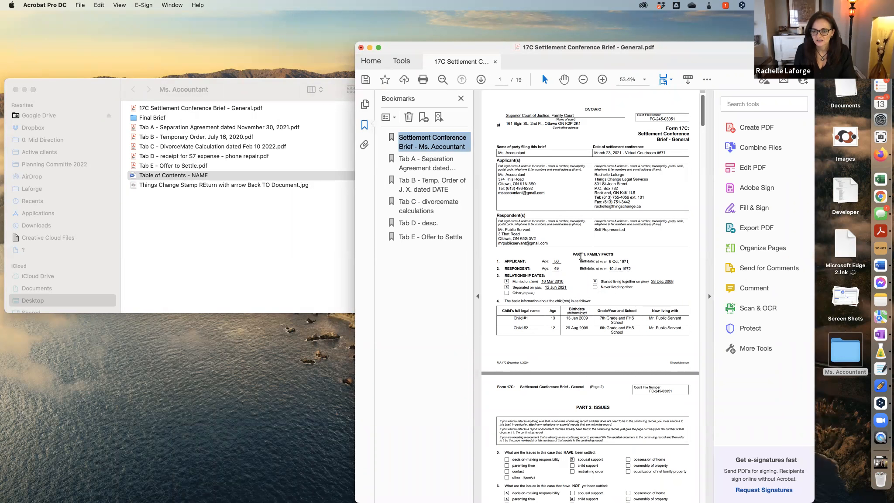
# Look through the settlement conference brief and jump to its Tab A, Tab B and Tab C bookmarks
pyautogui.scroll(-10, 580, 256)
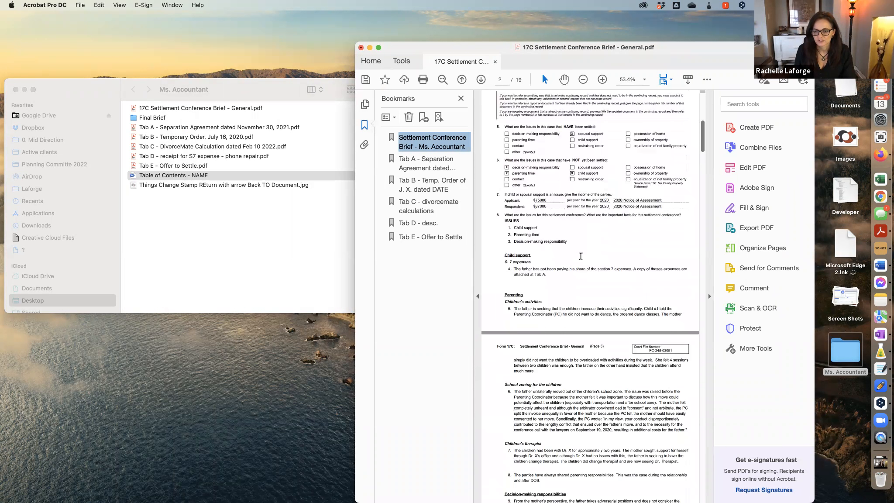
pyautogui.scroll(10, 580, 256)
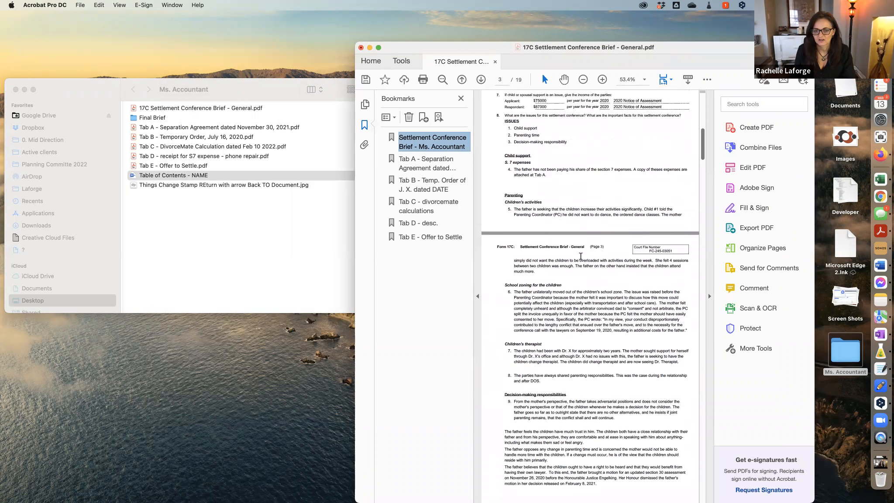
pyautogui.click(431, 170)
pyautogui.click(430, 187)
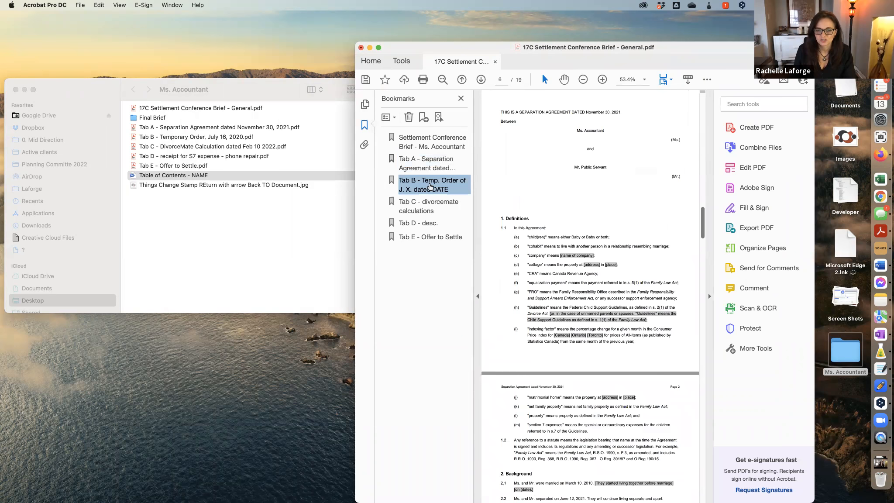
pyautogui.click(419, 206)
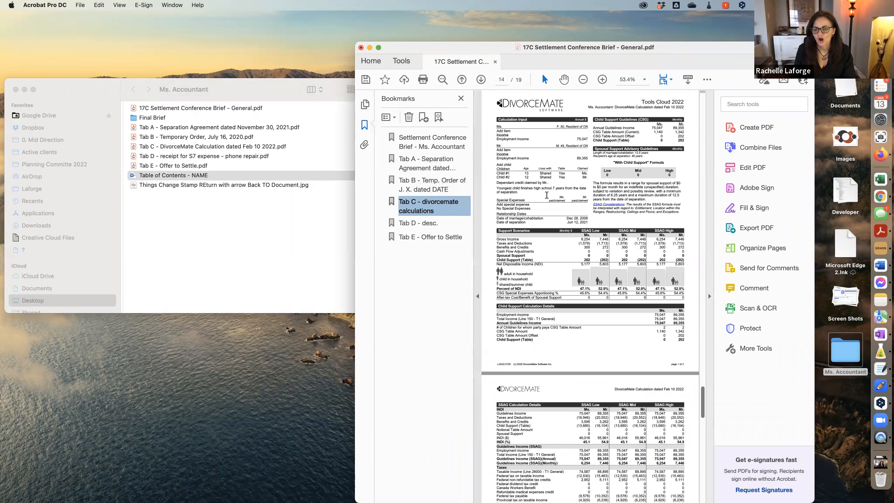
pyautogui.moveTo(704, 43); pyautogui.dragTo(674, 44)
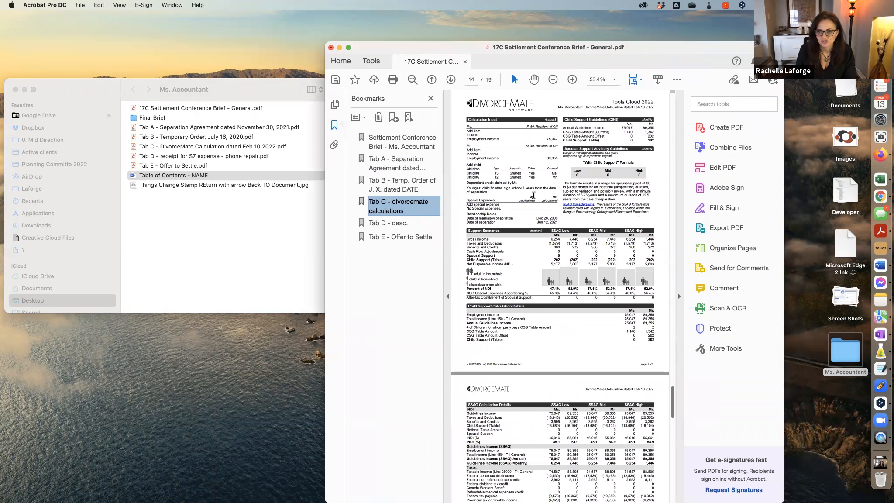
pyautogui.scroll(15, 563, 238)
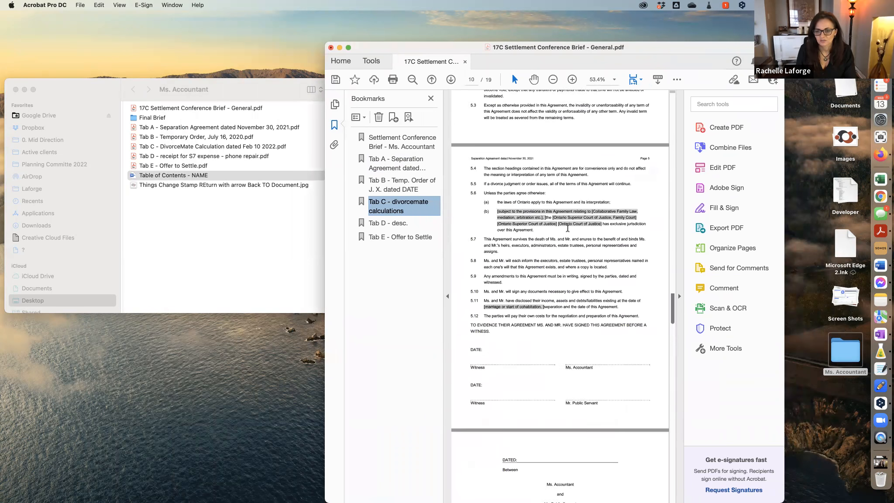
pyautogui.scroll(20, 567, 229)
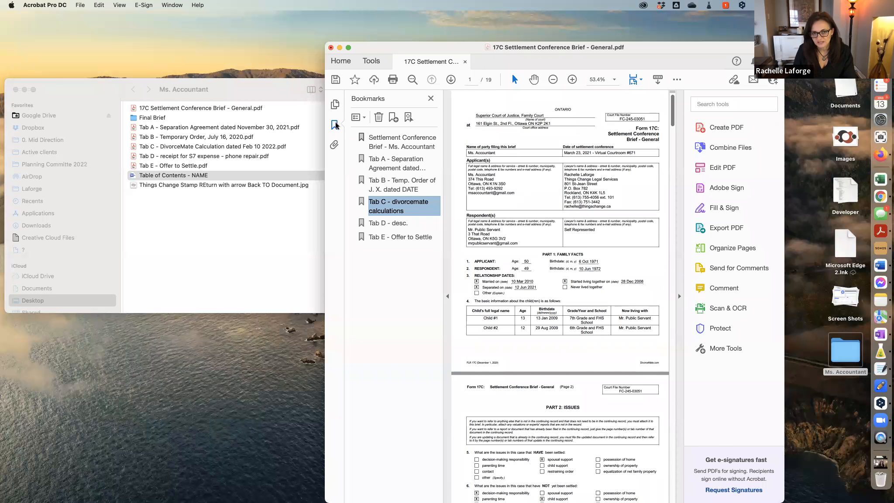
# Hide the navigation pane and read through the opening pages of the settlement conference brief
pyautogui.click(447, 298)
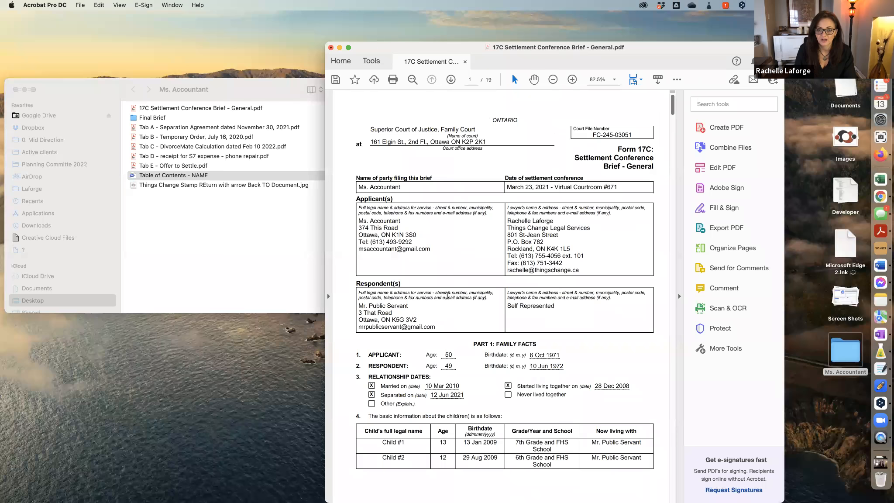
pyautogui.scroll(-10, 484, 298)
pyautogui.scroll(10, 486, 299)
pyautogui.scroll(-20, 486, 299)
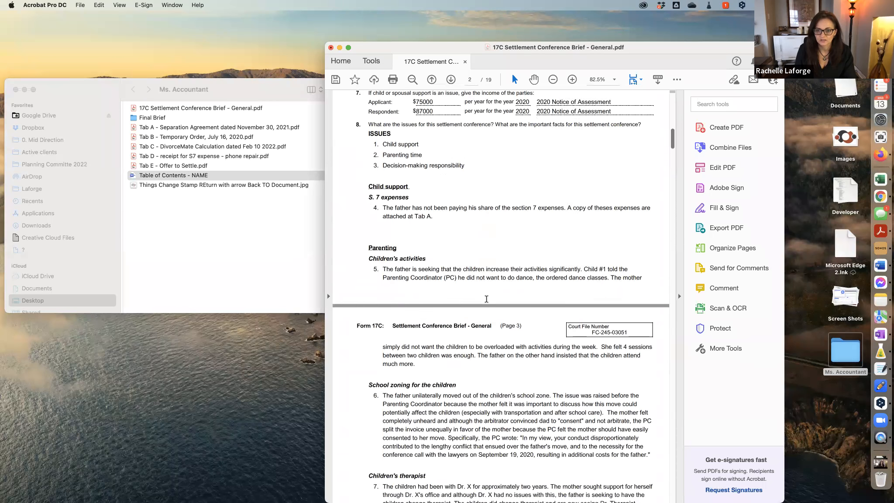
pyautogui.scroll(-8, 486, 298)
pyautogui.scroll(20, 486, 299)
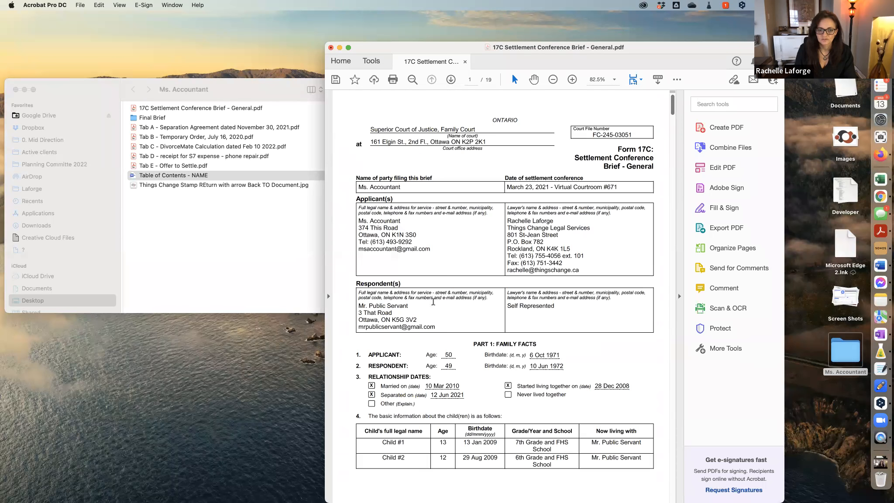
# Show the bookmarks list again and widen it so the tab titles are easier to read
pyautogui.click(328, 296)
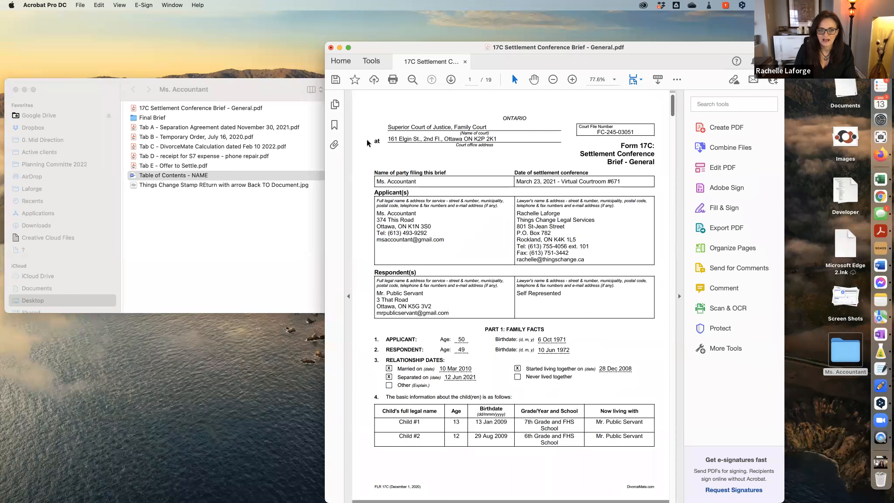
pyautogui.click(335, 125)
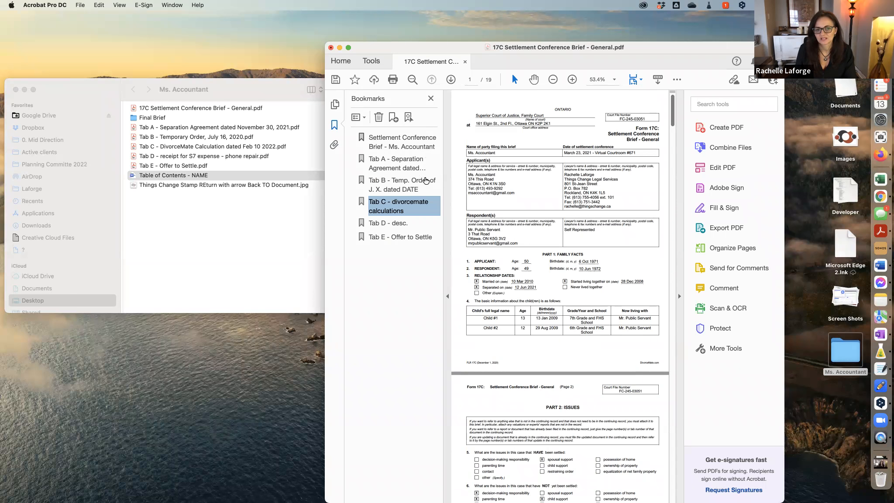
pyautogui.moveTo(442, 293); pyautogui.dragTo(530, 297)
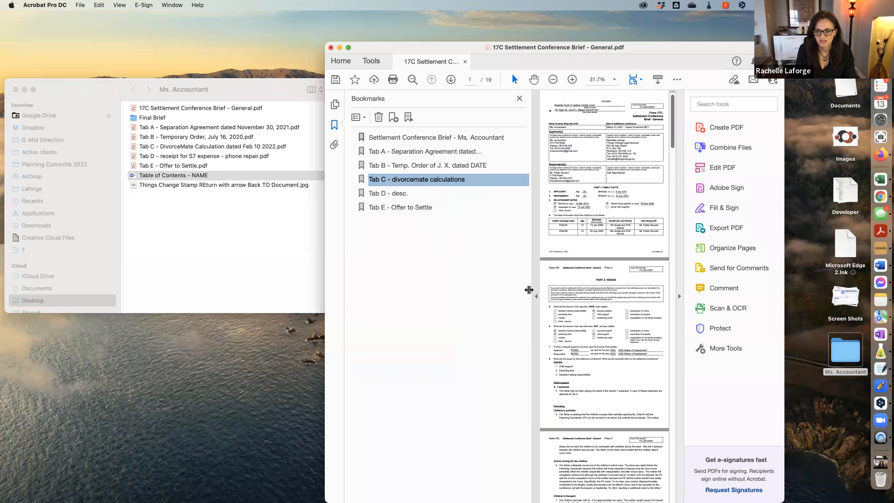
pyautogui.moveTo(531, 291); pyautogui.dragTo(473, 299)
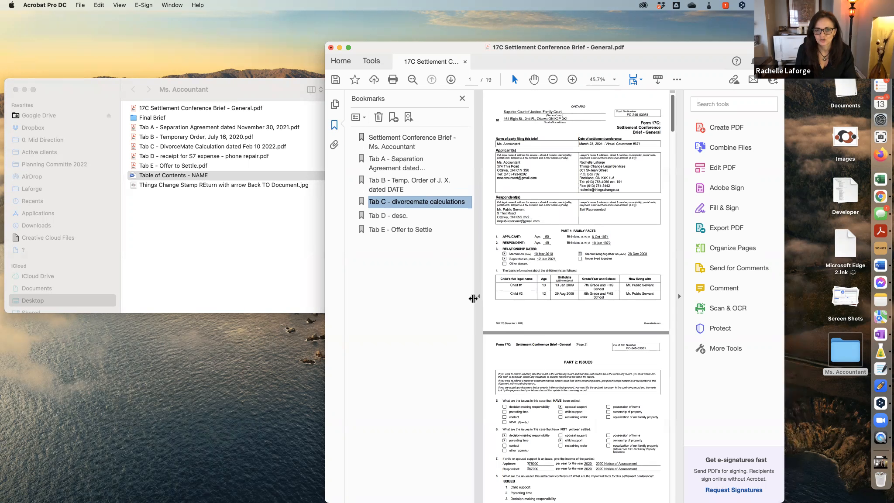
# Open the "Table of Contents - NAME" document from the client folder and place its window beside the PDF
pyautogui.click(178, 200)
pyautogui.moveTo(237, 87); pyautogui.dragTo(226, 49)
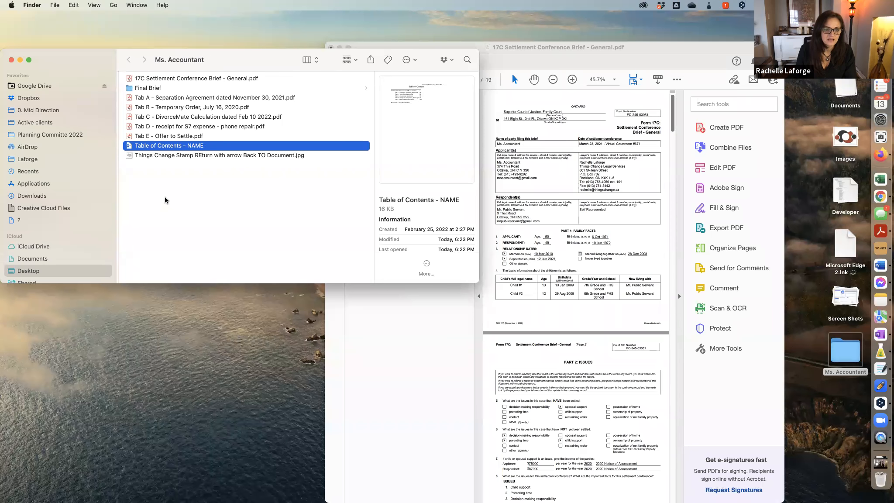
pyautogui.doubleClick(179, 149)
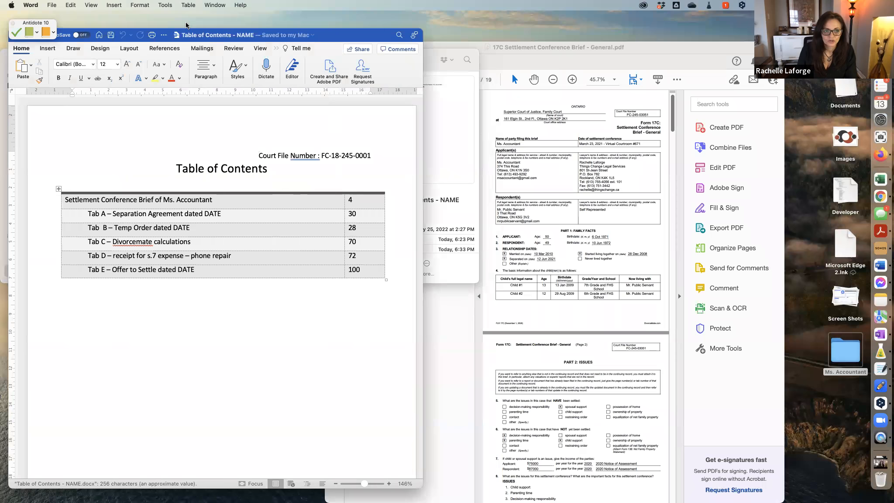
pyautogui.moveTo(204, 32); pyautogui.dragTo(225, 55)
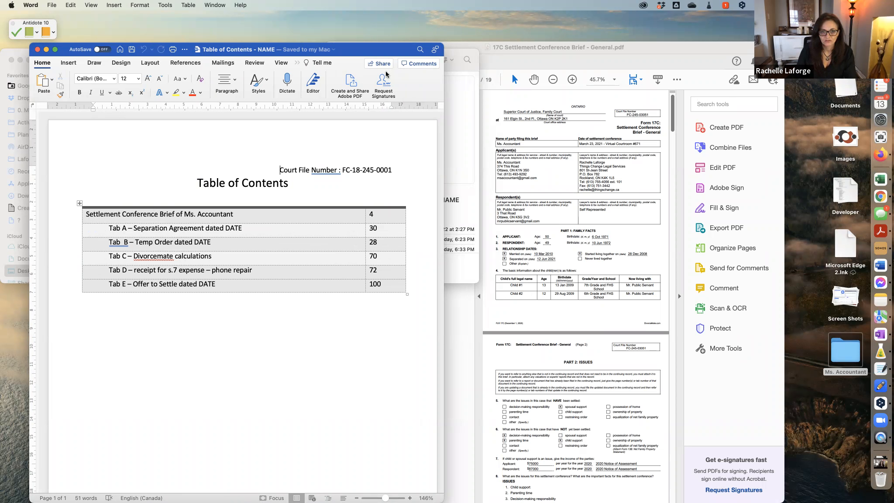
pyautogui.moveTo(375, 49); pyautogui.dragTo(358, 49)
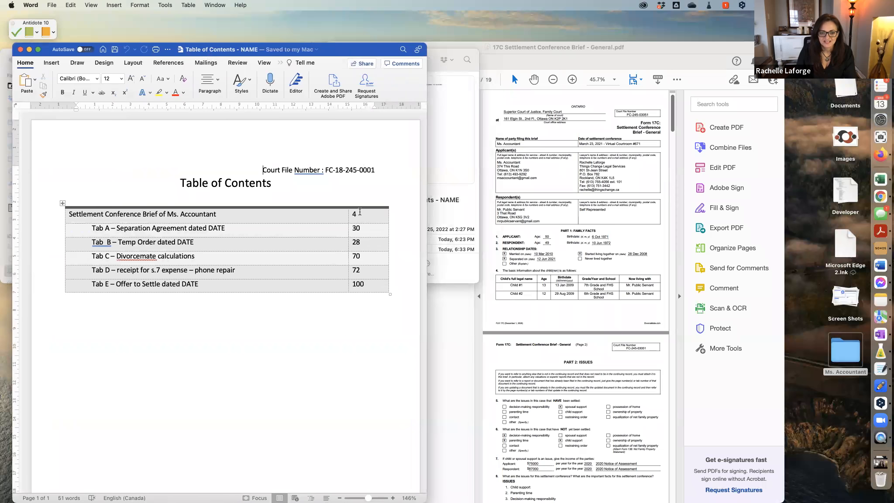
# Change the page numbers in the table of contents to 5 for the brief and 34 for Tab A
pyautogui.click(360, 211)
pyautogui.press('BackSpace')
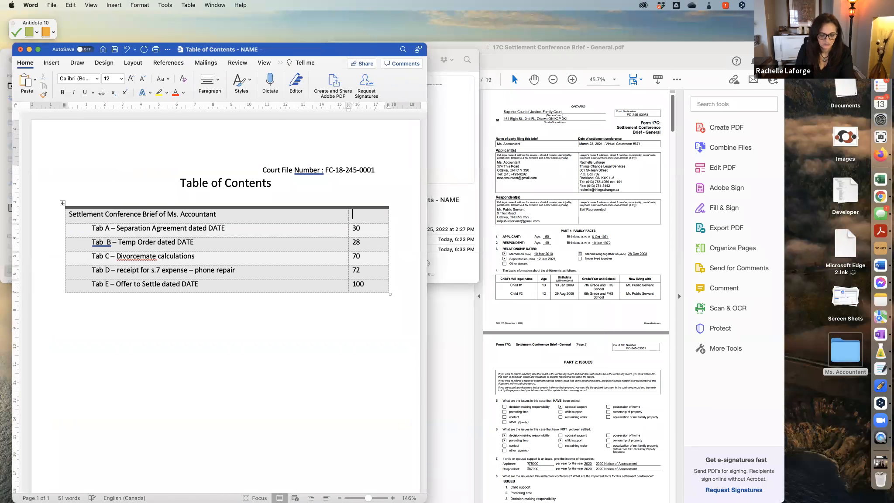
pyautogui.write('5')
pyautogui.click(370, 228)
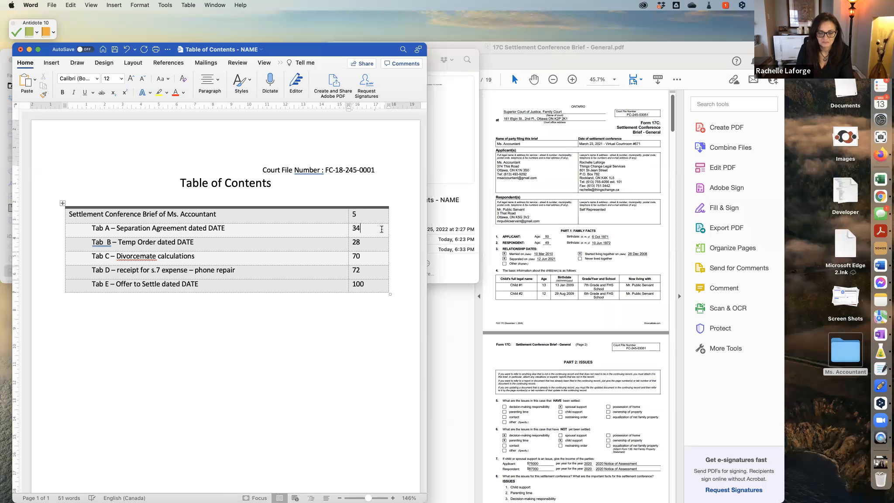
# Arrange the PDF beside the table of contents, compare the Tab A entry, and adjust the bookmarks list's width to fit
pyautogui.moveTo(688, 46); pyautogui.dragTo(716, 41)
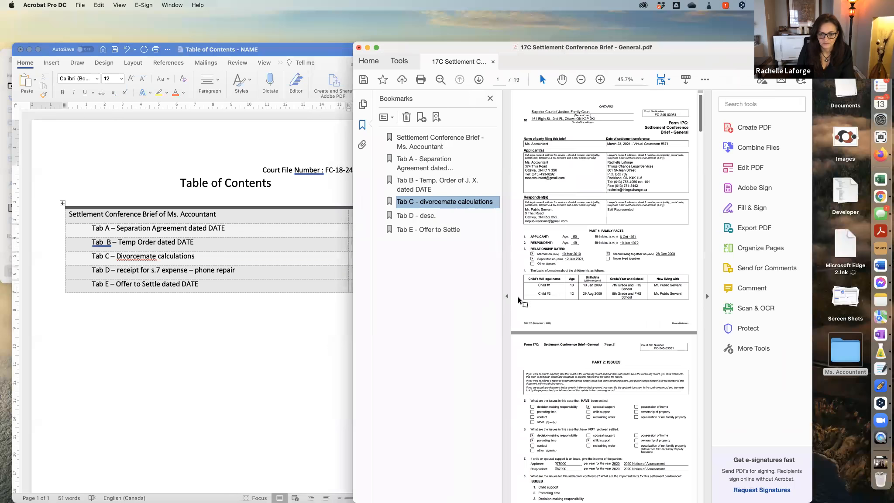
pyautogui.moveTo(500, 295); pyautogui.dragTo(451, 300)
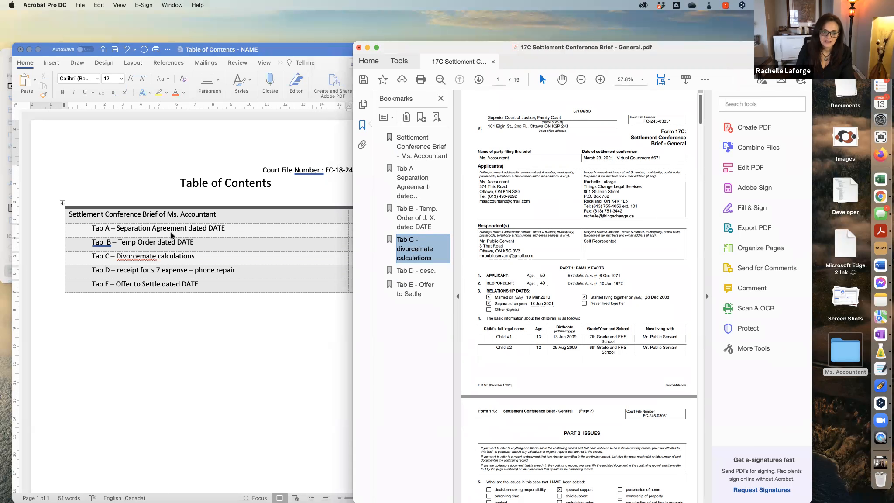
pyautogui.click(131, 235)
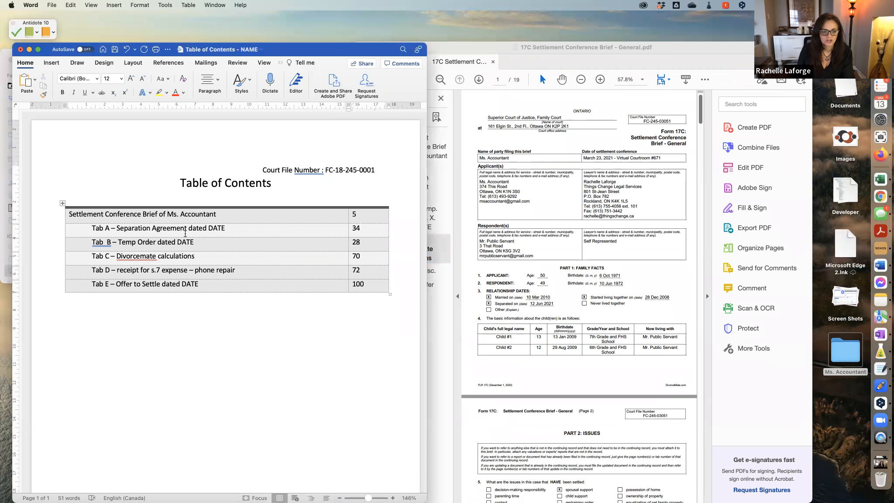
pyautogui.moveTo(118, 227); pyautogui.dragTo(217, 234)
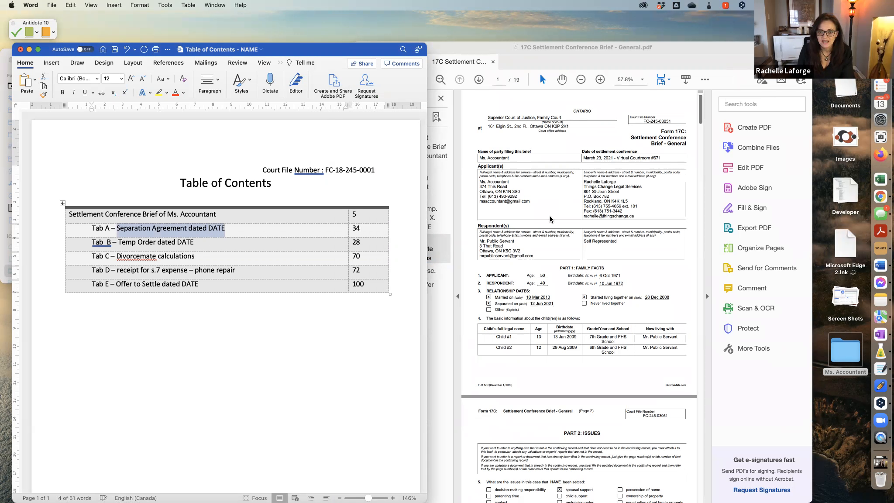
pyautogui.click(286, 231)
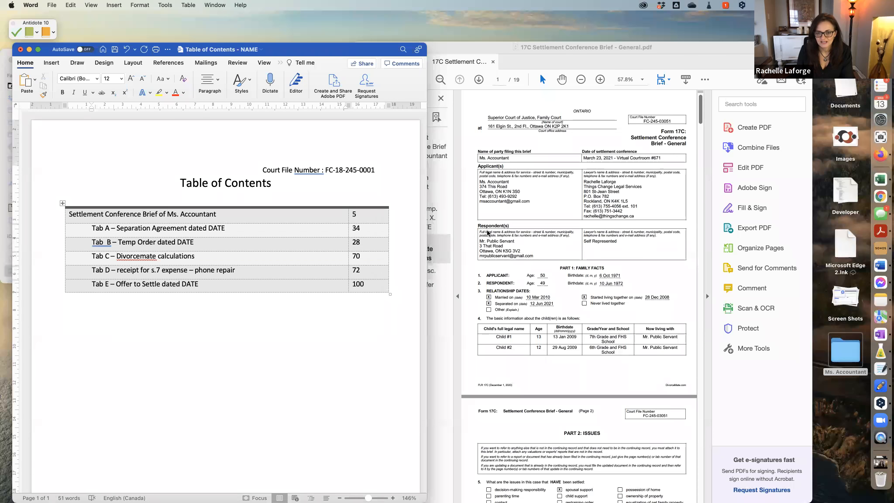
pyautogui.click(540, 228)
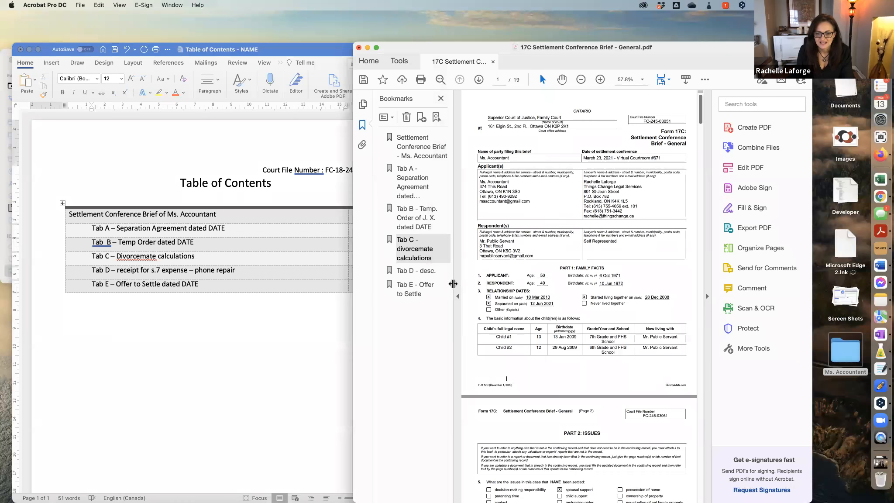
pyautogui.moveTo(453, 281); pyautogui.dragTo(483, 282)
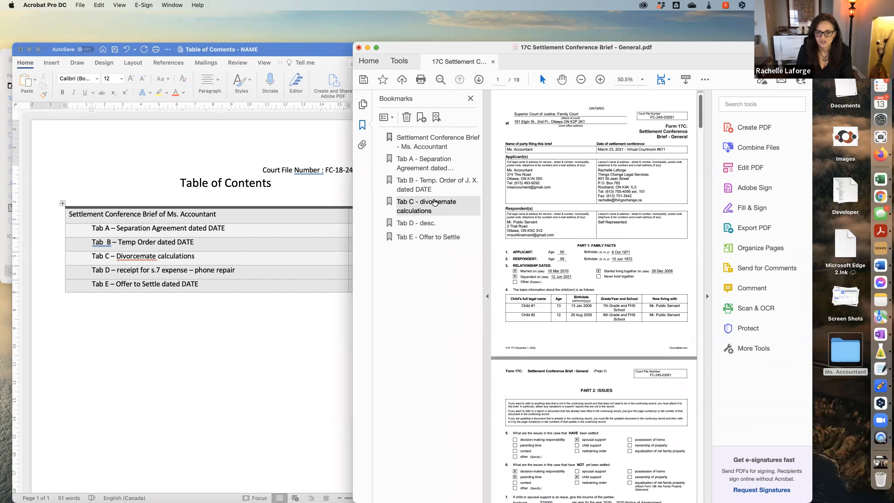
# Jump to the settlement conference brief's bookmark and set its page number in the table of contents to 1
pyautogui.click(420, 145)
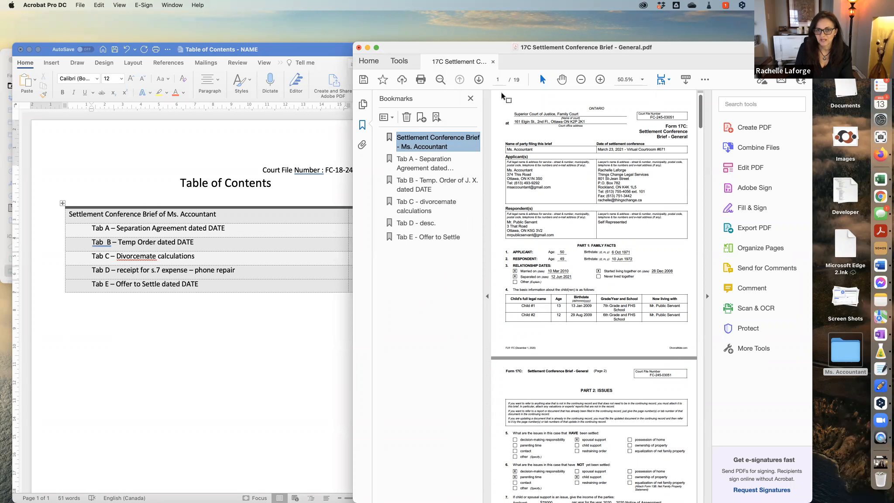
pyautogui.click(337, 208)
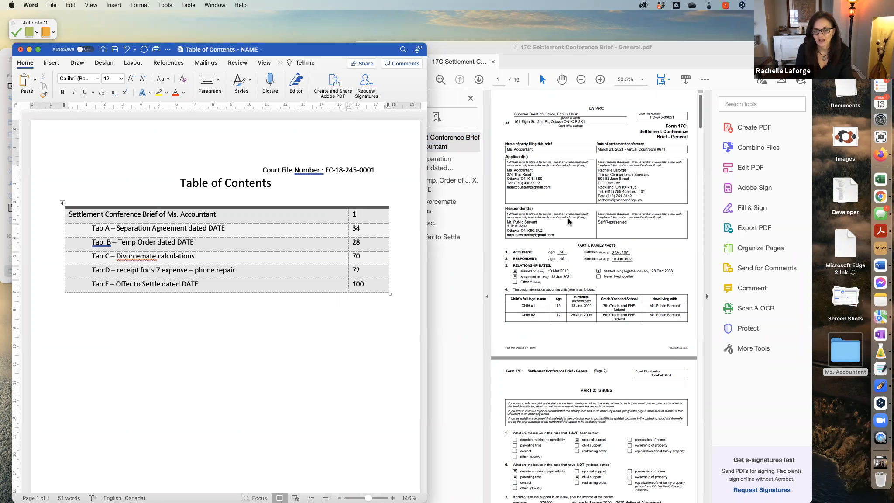
pyautogui.click(458, 145)
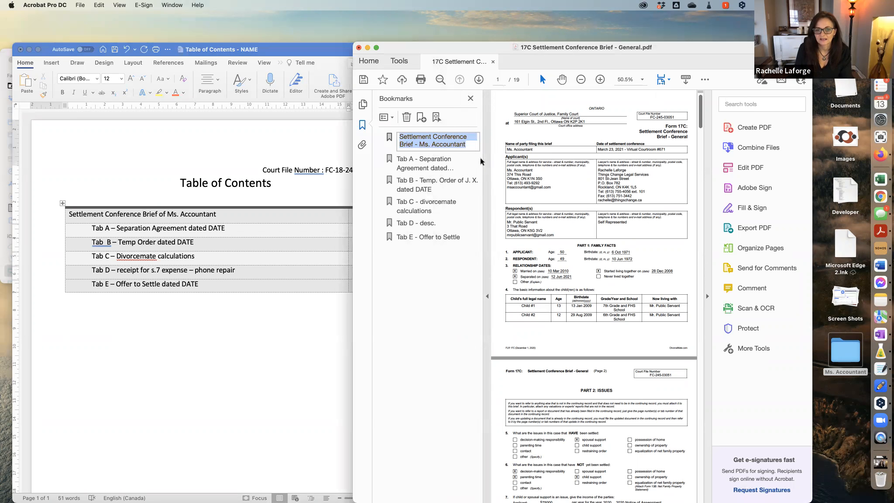
pyautogui.click(501, 144)
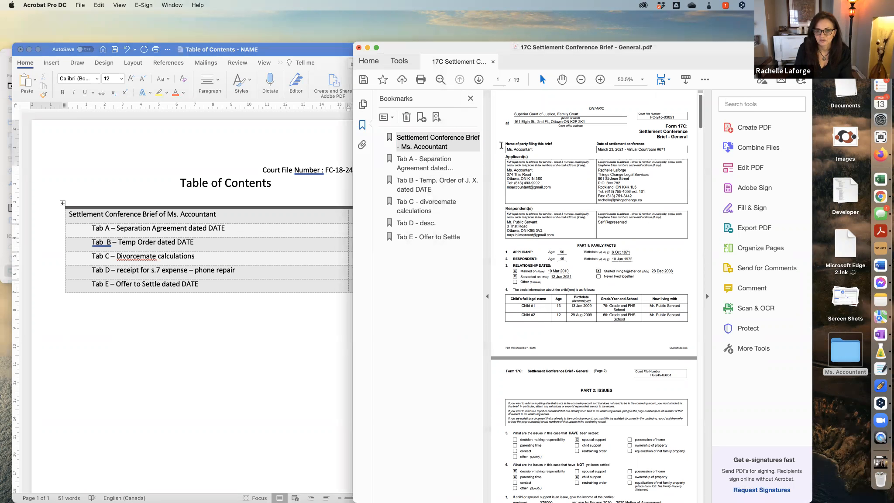
# Jump to the Tab A separation agreement bookmark and set Tab A's page number in the table of contents to 6
pyautogui.click(441, 166)
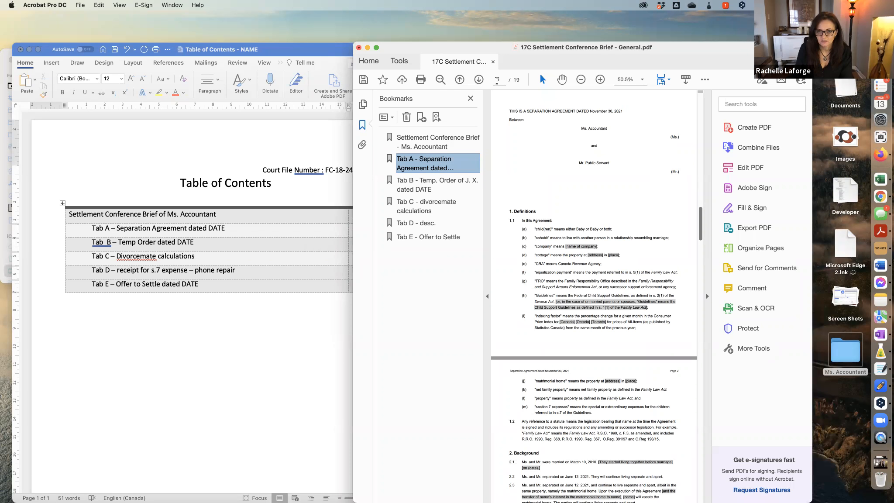
pyautogui.click(324, 235)
pyautogui.click(362, 228)
pyautogui.press('BackSpace')
pyautogui.press('BackSpace')
pyautogui.write('6')
# Jump to the Tab B temporary order bookmark and set Tab B's page number in the table of contents to 12
pyautogui.click(465, 182)
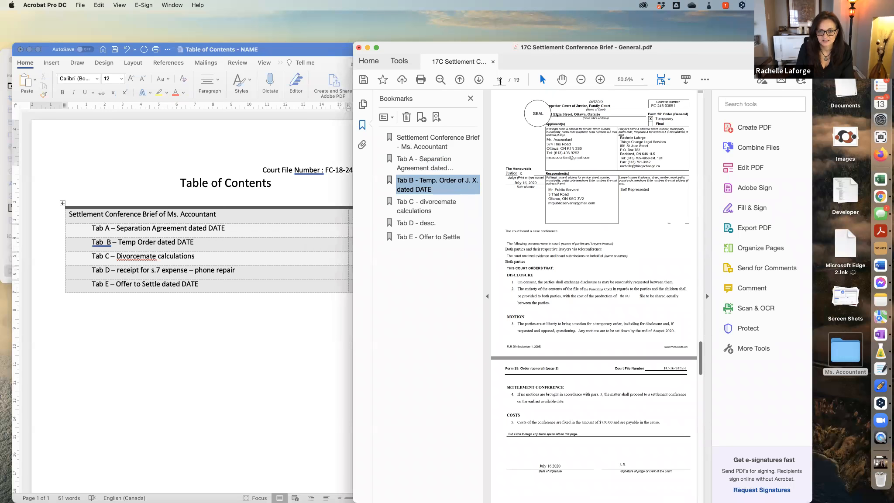
pyautogui.click(299, 229)
pyautogui.click(368, 241)
pyautogui.press('BackSpace')
pyautogui.press('BackSpace')
pyautogui.write('12')
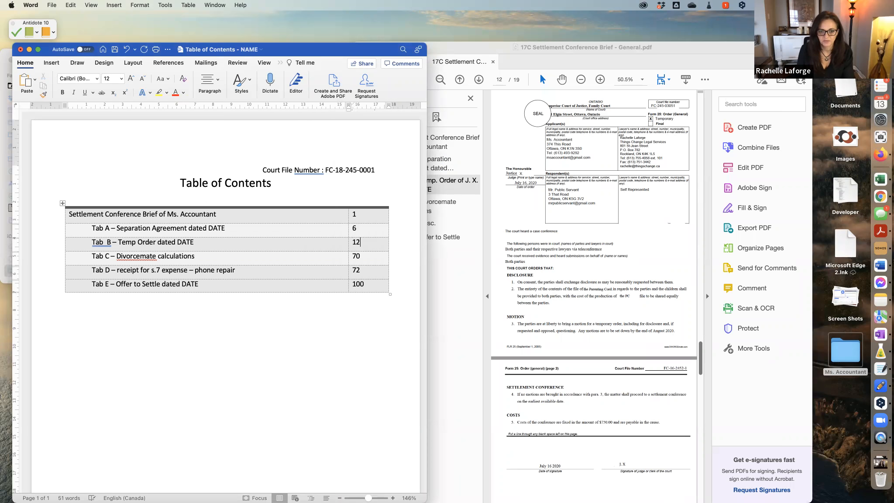
# Jump to the Tab C Divorcemate calculations bookmark, narrow the Word window, and set Tab B's page number in the table of contents to 14
pyautogui.click(452, 201)
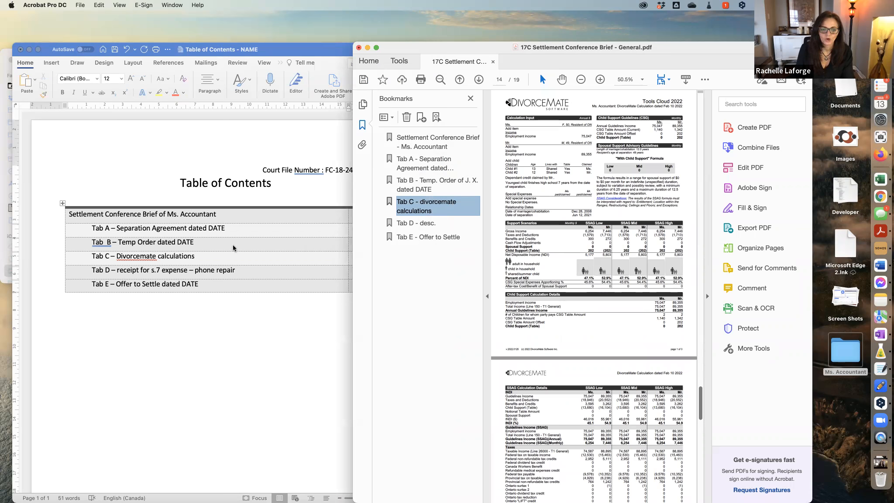
pyautogui.click(211, 223)
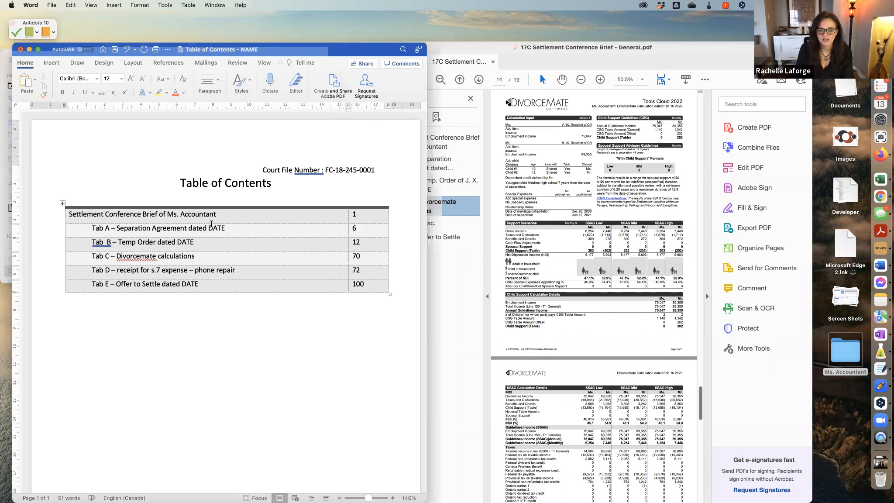
pyautogui.click(366, 239)
pyautogui.moveTo(426, 170); pyautogui.dragTo(405, 173)
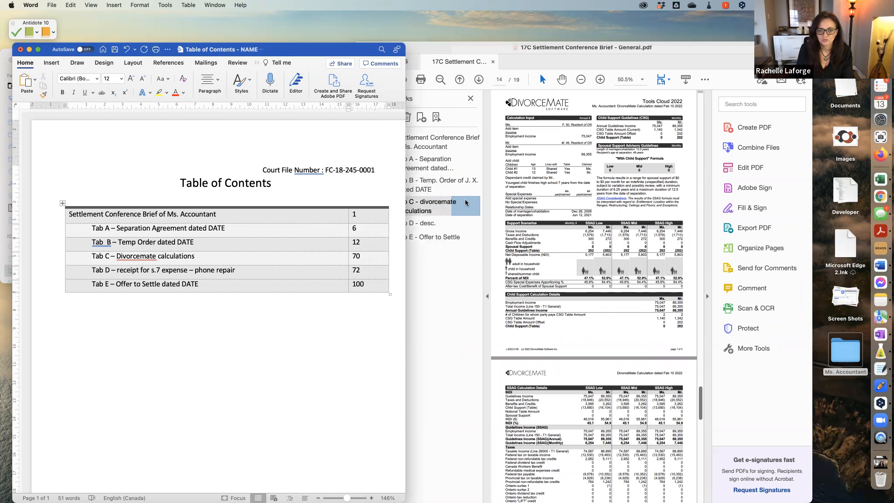
pyautogui.click(465, 202)
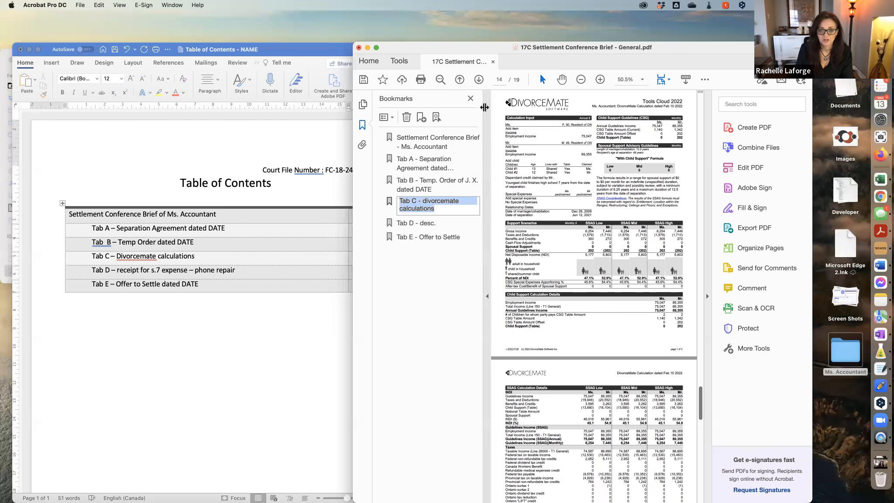
pyautogui.click(345, 248)
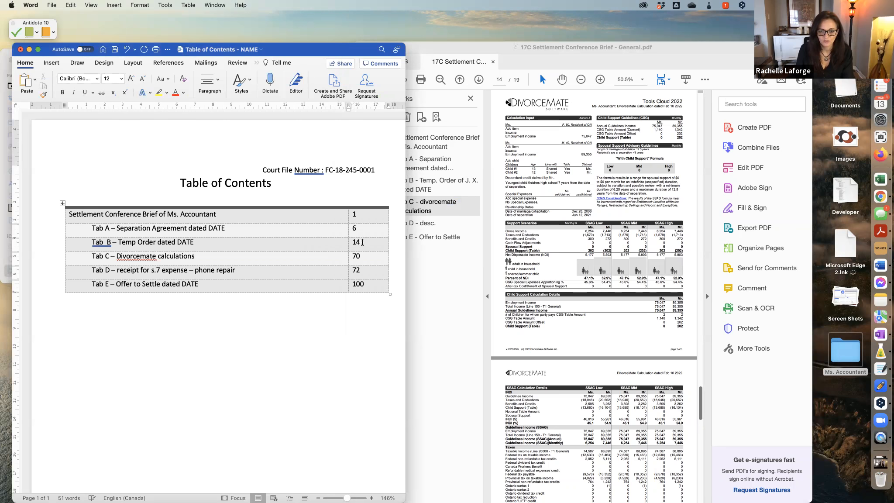
# Jump to the Tab D and Tab C bookmarks, setting Tab D's page number to 17 and Tab C's to 14 in the table of contents
pyautogui.click(444, 223)
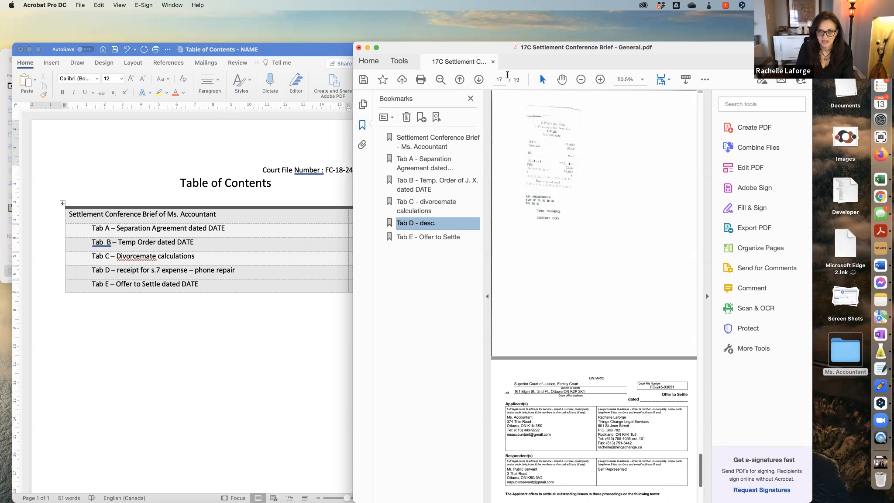
pyautogui.click(310, 269)
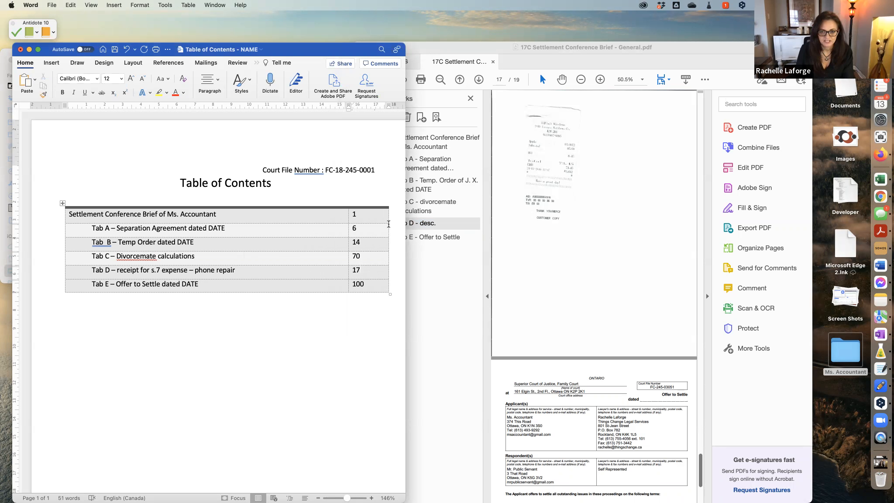
pyautogui.click(408, 204)
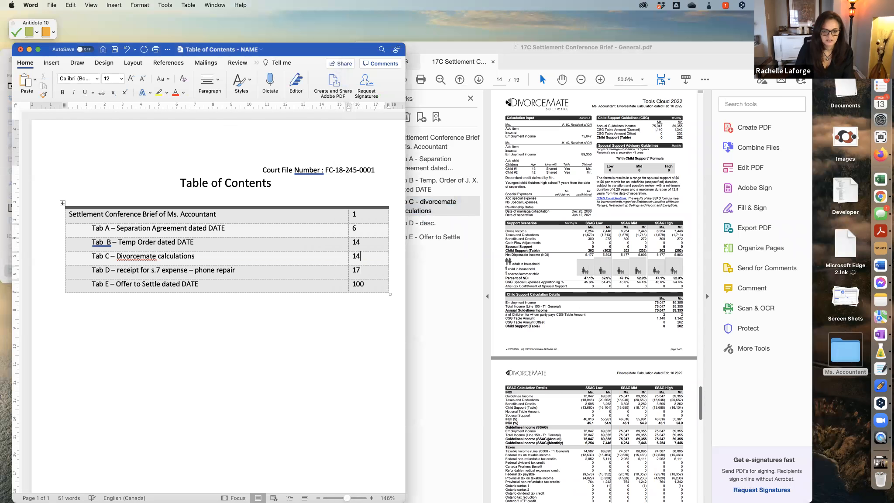
# Jump to the Tab B and Tab E bookmarks, correcting Tab B's page number to 12 and setting Tab E's to 18
pyautogui.click(442, 185)
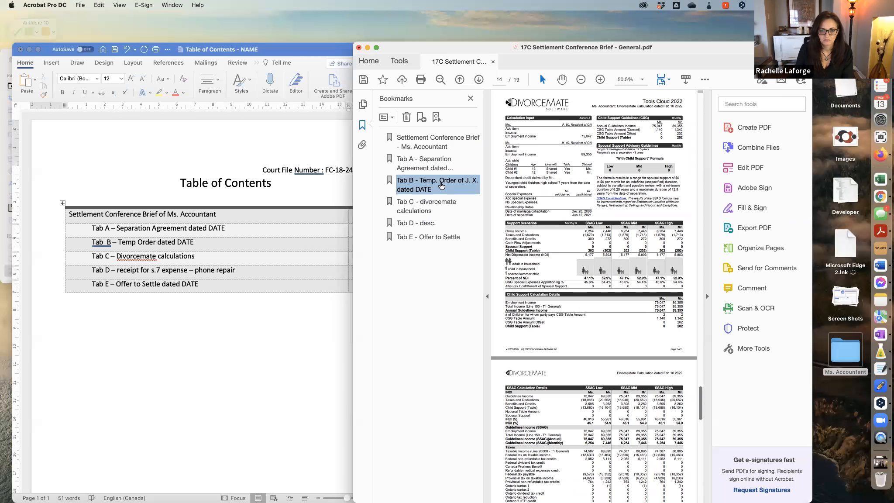
pyautogui.click(361, 256)
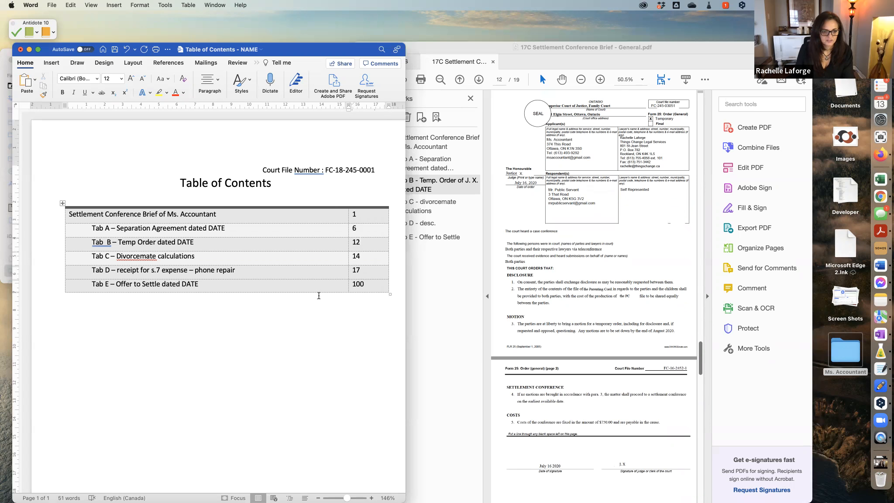
pyautogui.click(456, 236)
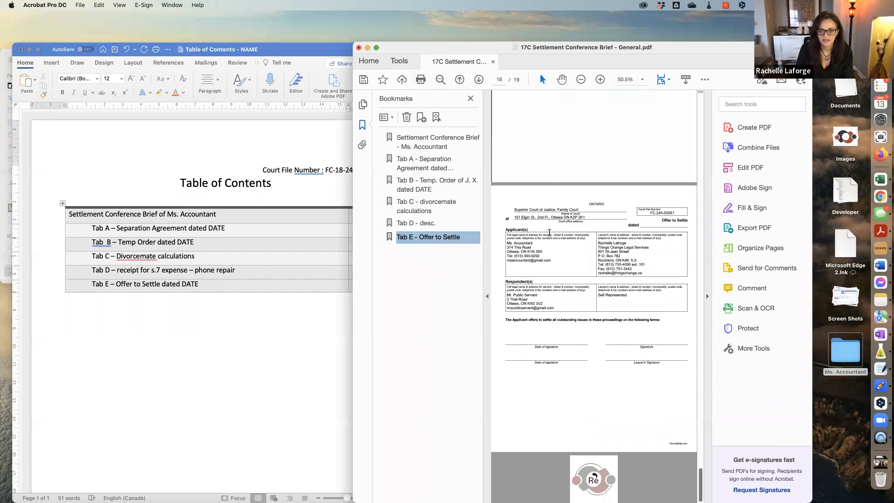
pyautogui.click(268, 293)
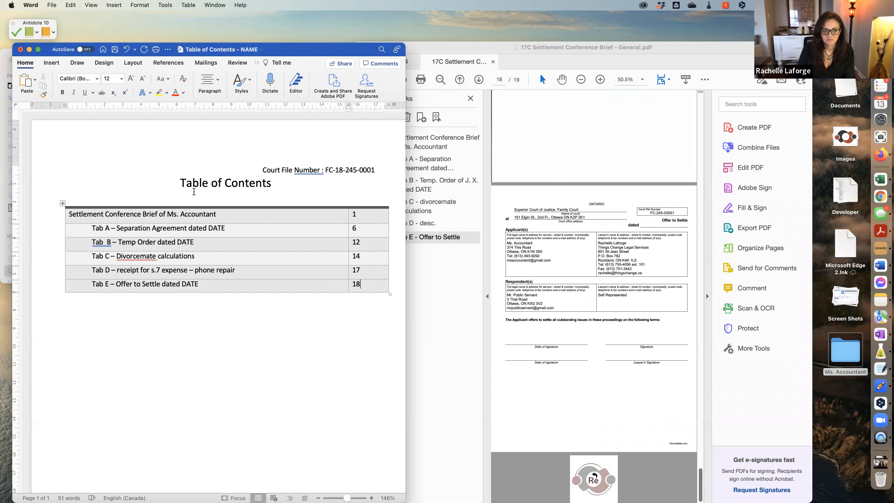
# Save the completed table of contents document and close it
pyautogui.click(159, 180)
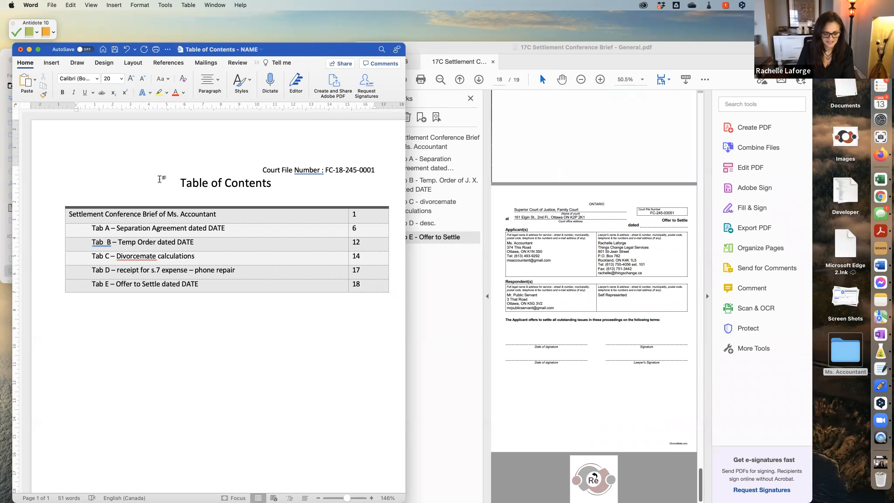
pyautogui.press('super+s')
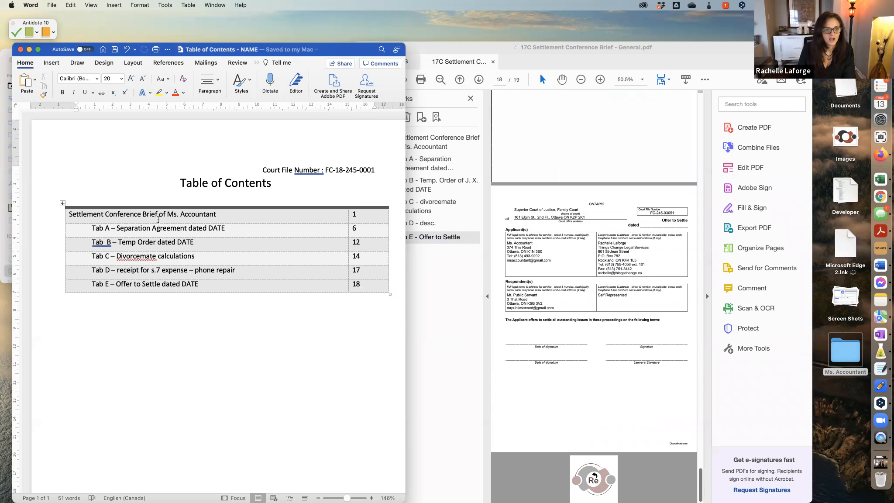
pyautogui.moveTo(356, 51); pyautogui.dragTo(388, 76)
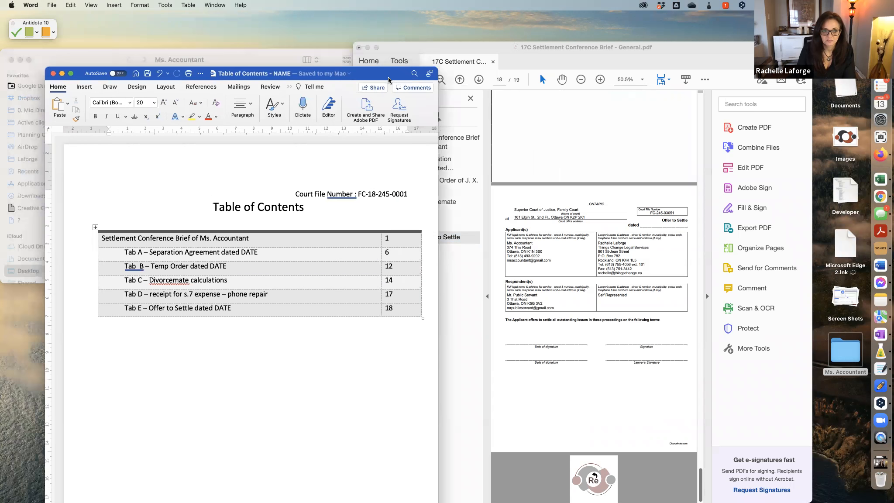
pyautogui.click(53, 73)
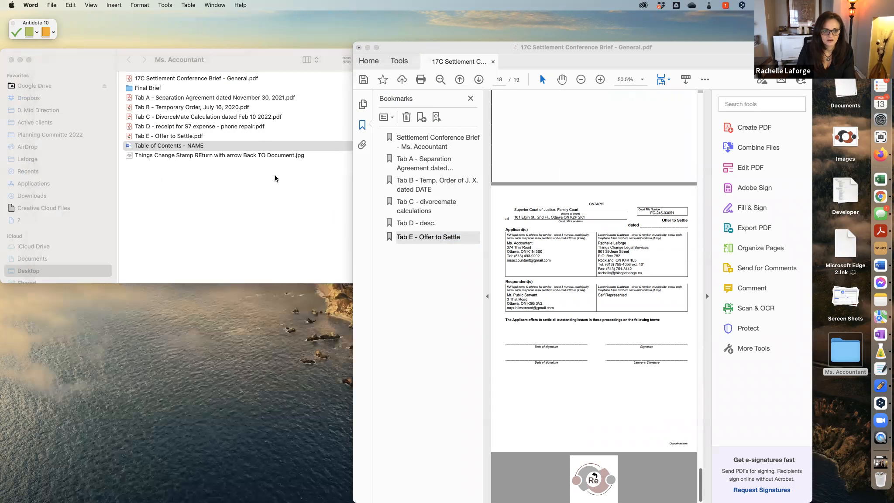
# Place the settlement conference brief PDF beside the file list and show its first page thumbnails in Organize Pages
pyautogui.click(176, 146)
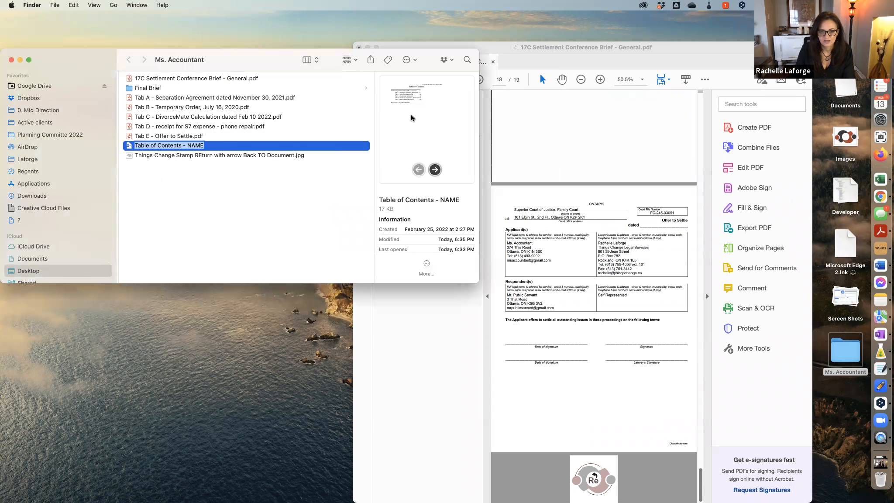
pyautogui.click(560, 133)
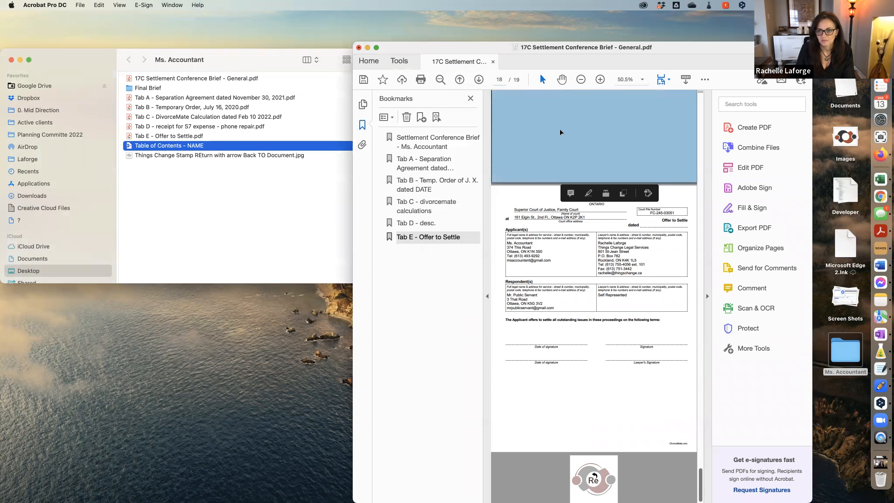
pyautogui.moveTo(688, 40); pyautogui.dragTo(657, 40)
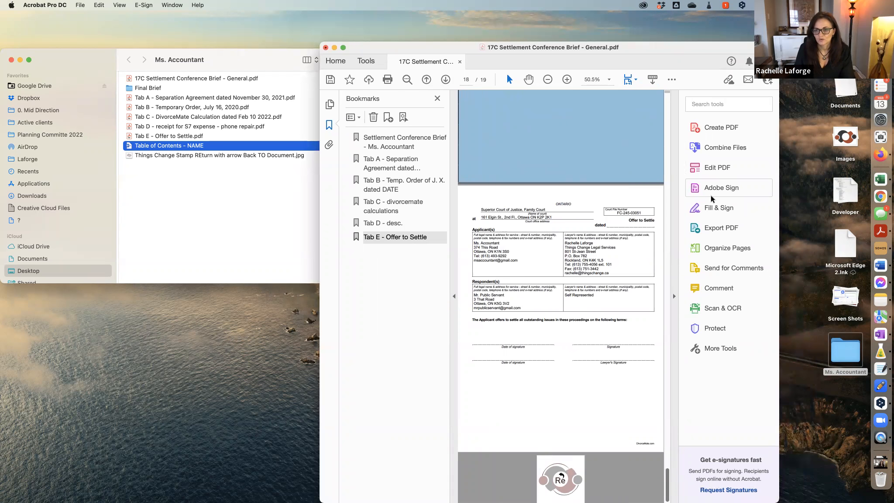
pyautogui.click(725, 249)
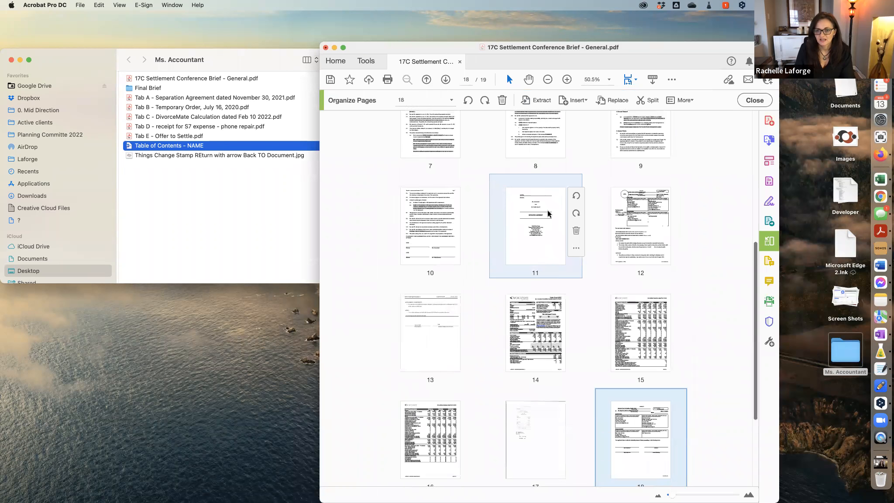
pyautogui.scroll(10, 547, 222)
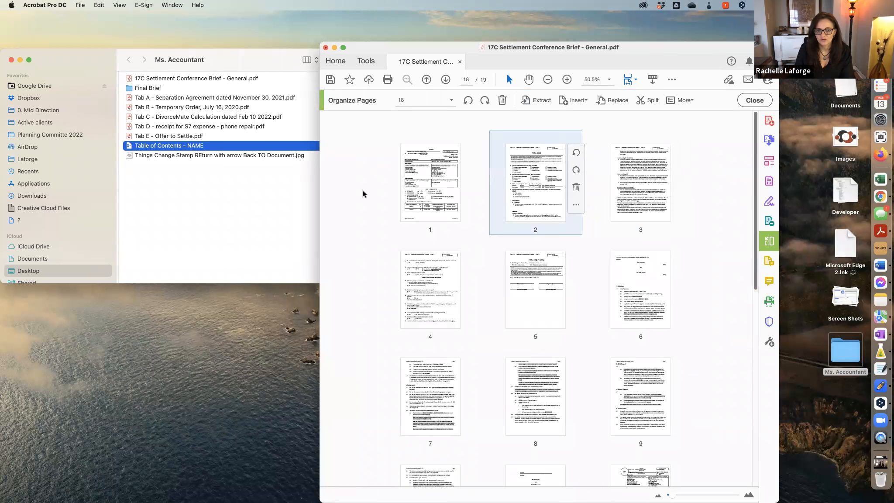
# Insert the Table of Contents - NAME file before page 1 of the PDF and leave Organize Pages
pyautogui.moveTo(306, 156); pyautogui.dragTo(406, 195)
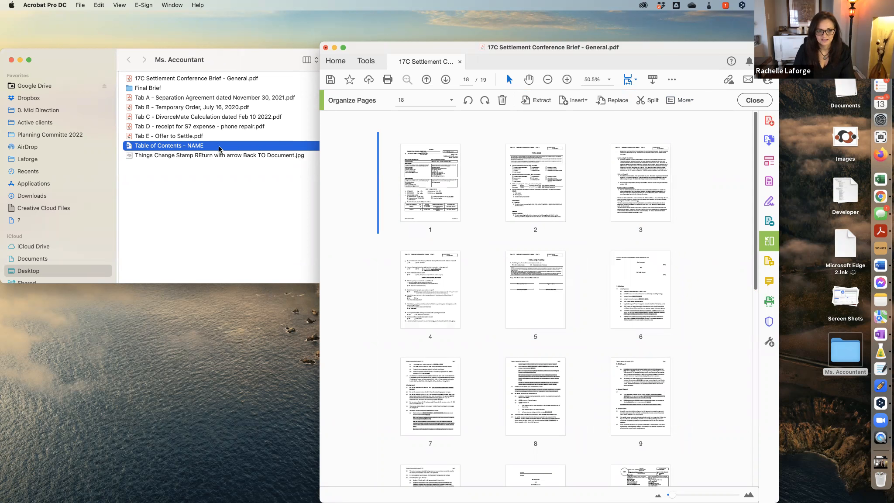
pyautogui.click(182, 147)
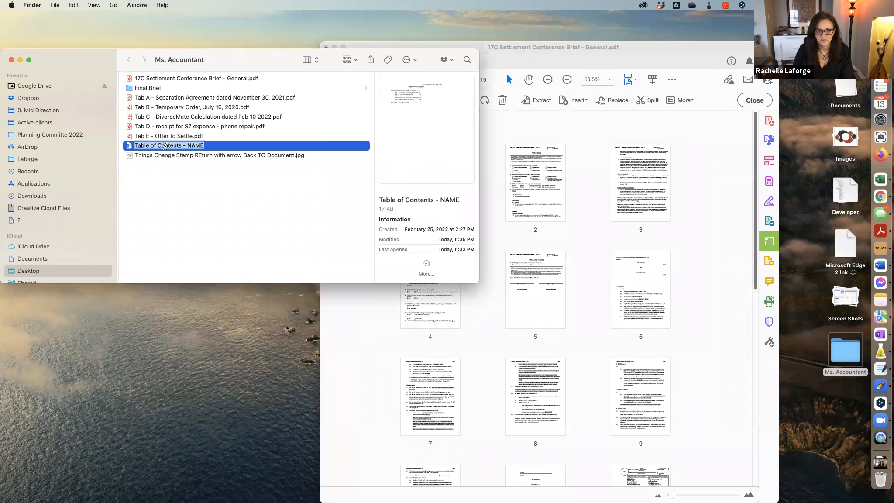
pyautogui.click(218, 168)
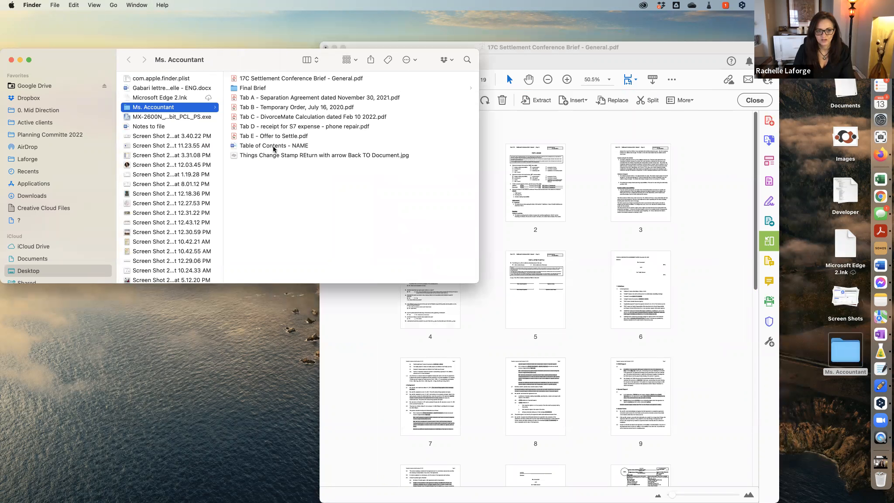
pyautogui.click(274, 147)
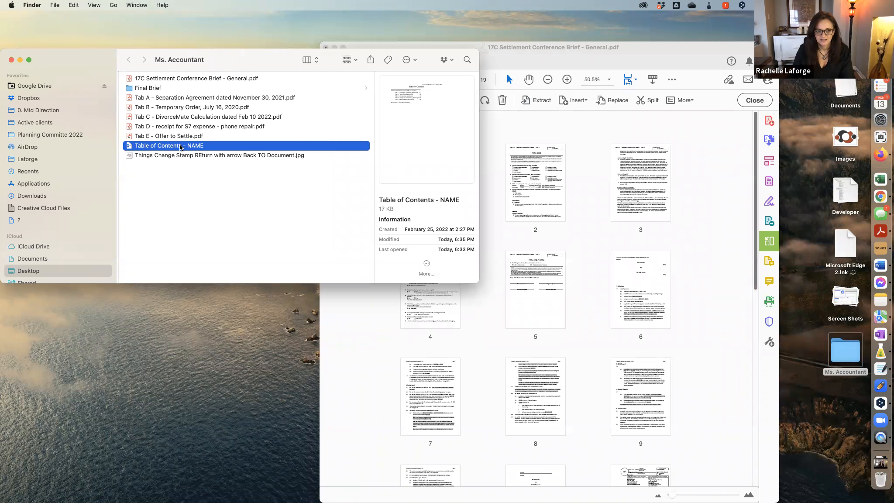
pyautogui.moveTo(167, 147); pyautogui.dragTo(393, 188)
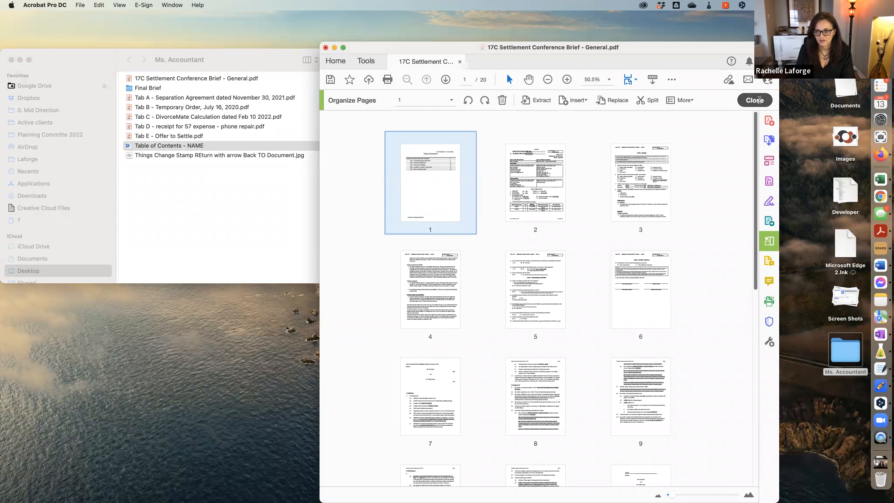
pyautogui.click(759, 100)
# Reposition and widen the PDF window, and review the inserted table of contents page and the start of the brief
pyautogui.moveTo(690, 48); pyautogui.dragTo(594, 47)
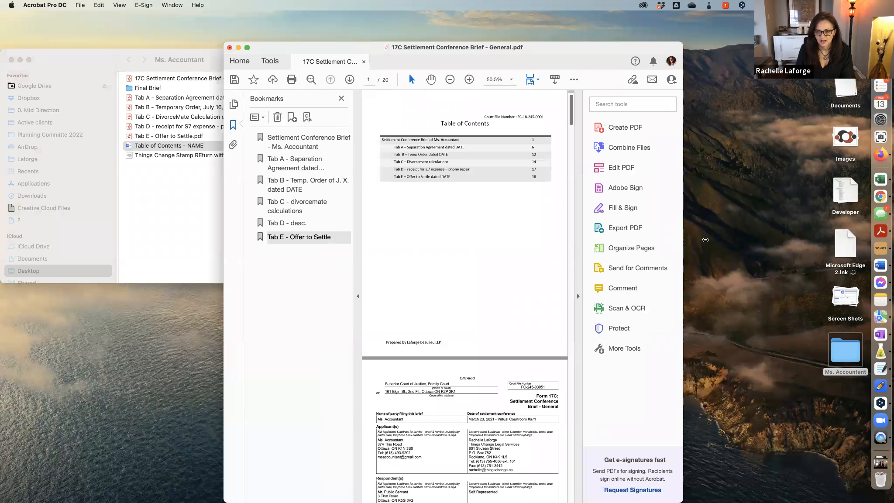
pyautogui.moveTo(682, 246); pyautogui.dragTo(785, 246)
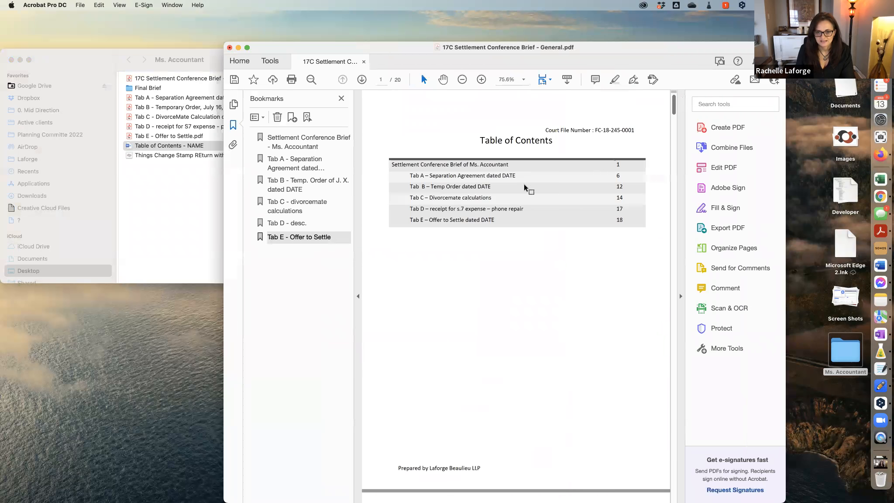
pyautogui.moveTo(683, 47); pyautogui.dragTo(642, 47)
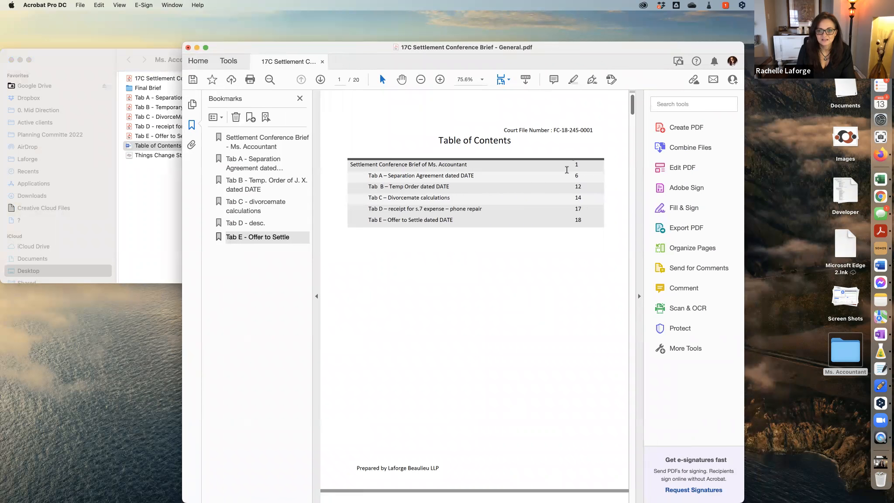
pyautogui.scroll(-7, 559, 183)
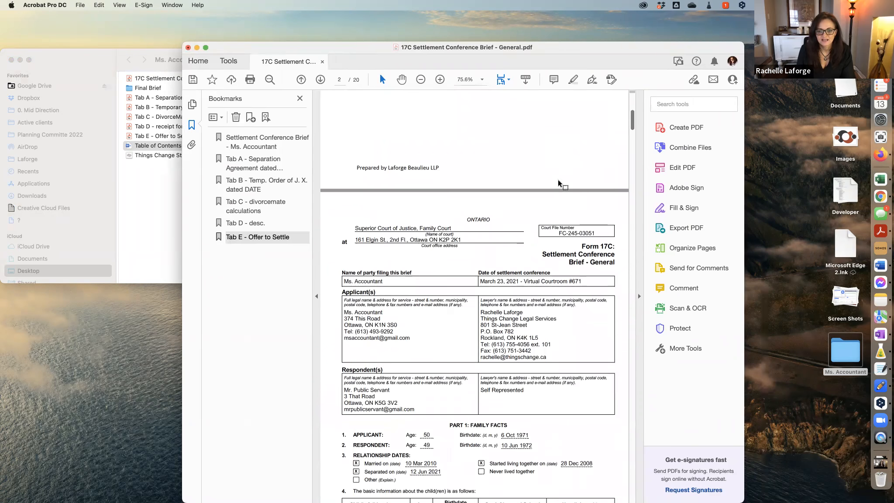
pyautogui.scroll(7, 535, 226)
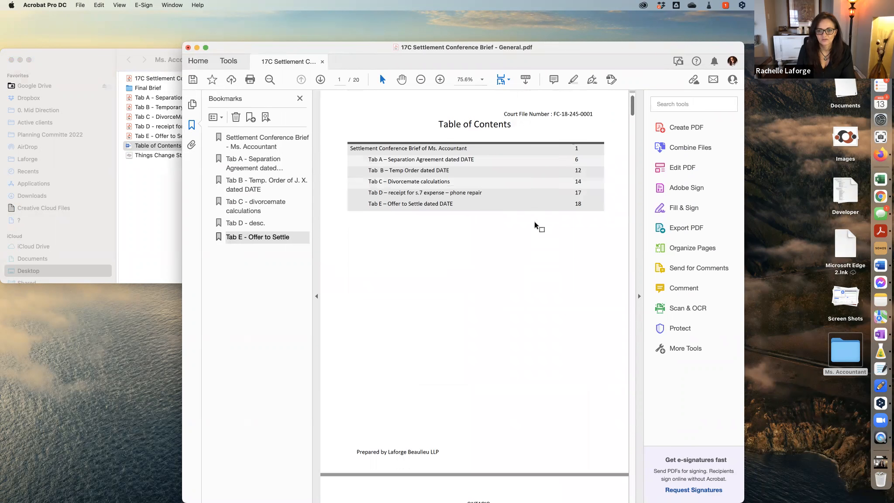
# Add a bookmark named Table of Contents and move it above the Settlement Conference Brief bookmark
pyautogui.click(231, 142)
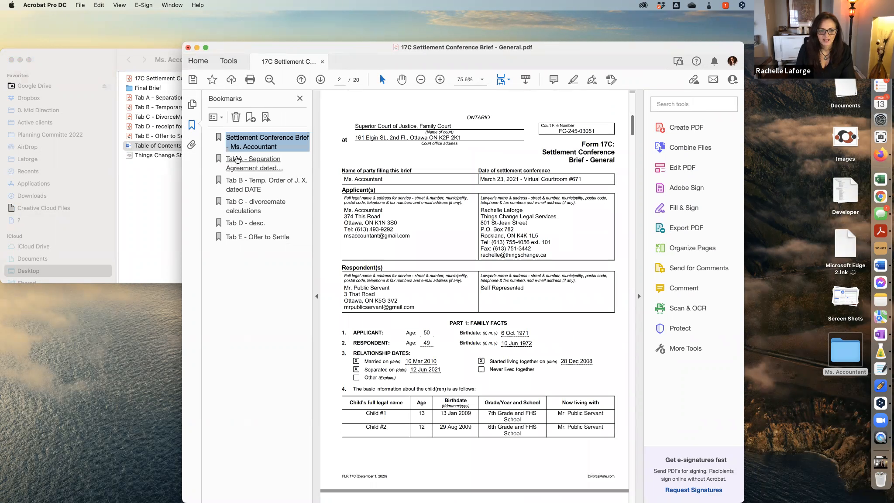
pyautogui.click(250, 118)
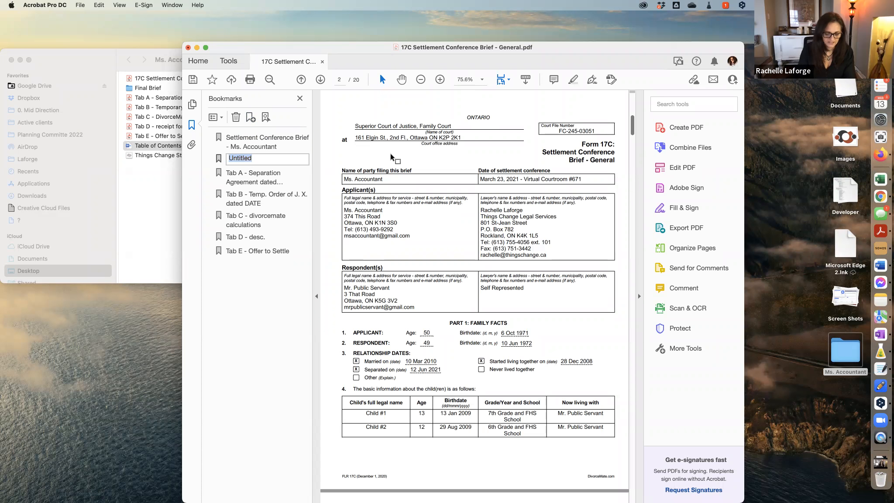
pyautogui.write('Table')
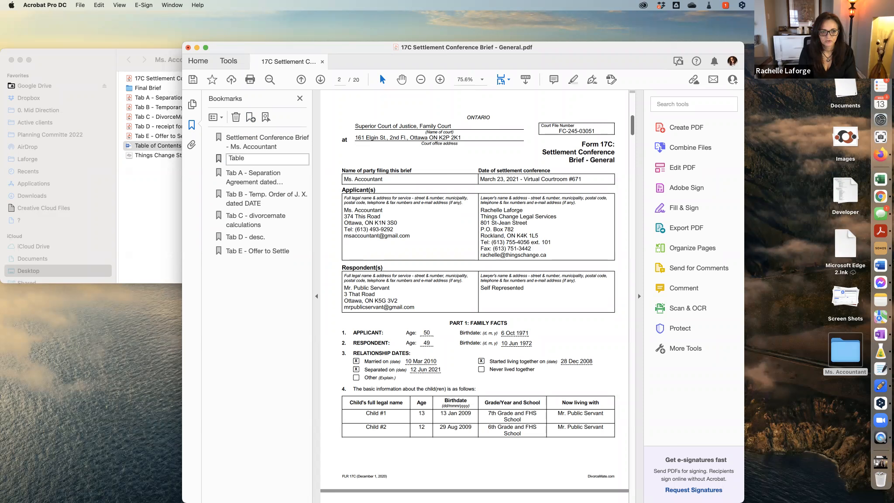
pyautogui.write(' of Cont')
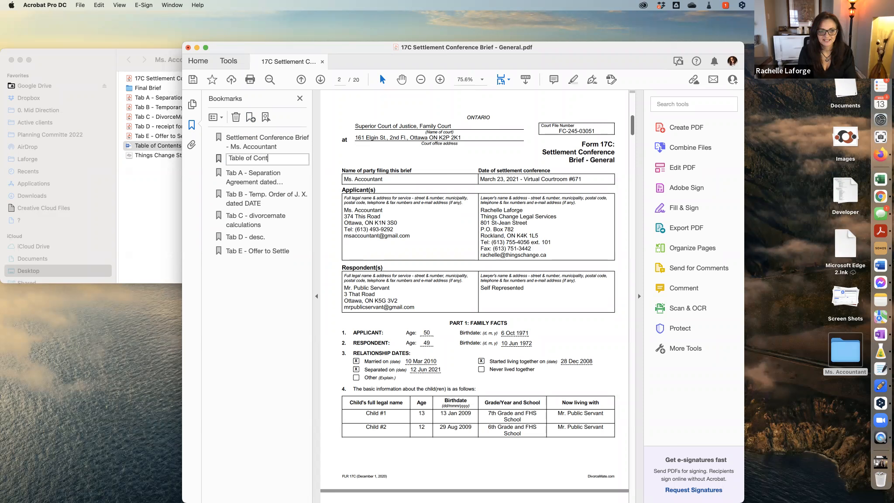
pyautogui.write('ents')
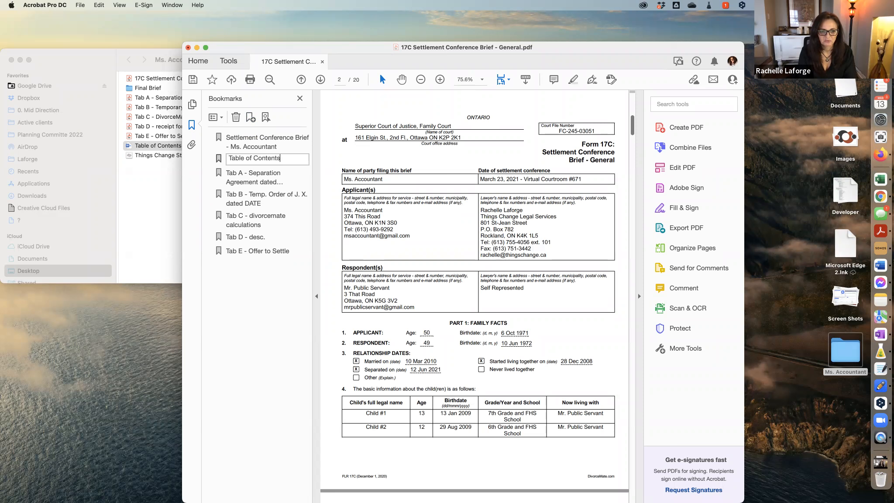
pyautogui.press('Return')
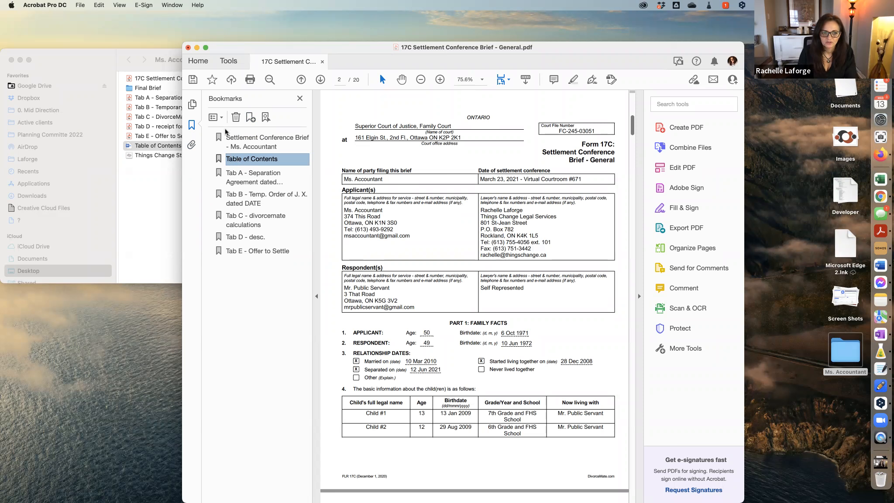
pyautogui.moveTo(226, 131); pyautogui.dragTo(226, 132)
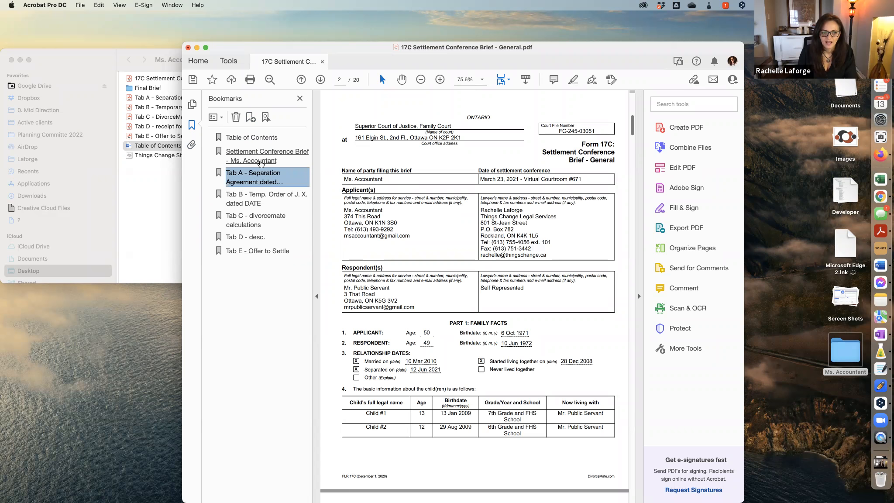
# Move the Tab C bookmark above Tab B and restore the original Tab B, Tab C order
pyautogui.moveTo(240, 220); pyautogui.dragTo(235, 191)
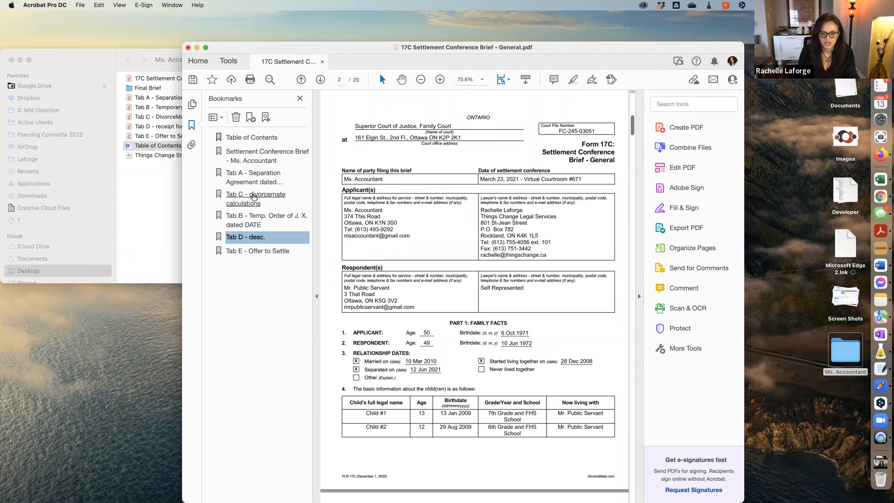
pyautogui.click(250, 199)
pyautogui.moveTo(250, 200)
pyautogui.mouseDown()
pyautogui.moveTo(246, 223)
pyautogui.moveTo(217, 215)
pyautogui.moveTo(219, 204)
pyautogui.moveTo(244, 206)
pyautogui.mouseUp()
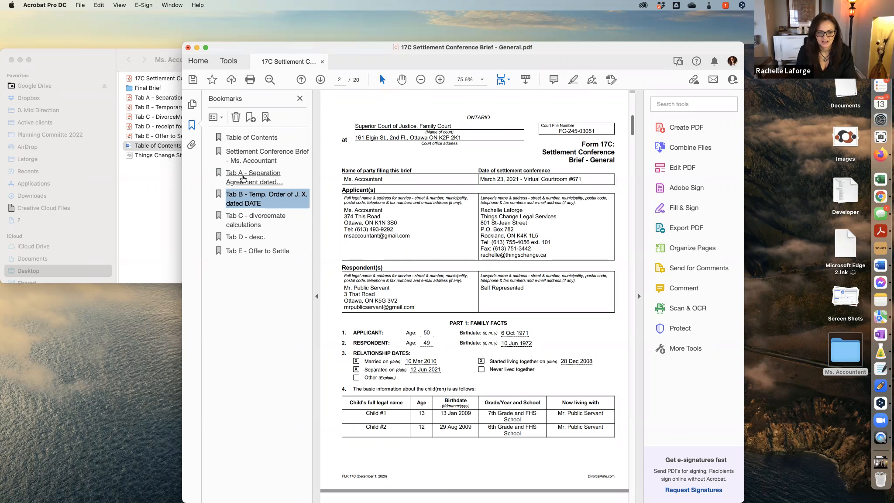
# Check the Tab A and brief bookmarks, and set the Table of Contents bookmark's destination to the contents page on page 1
pyautogui.click(243, 178)
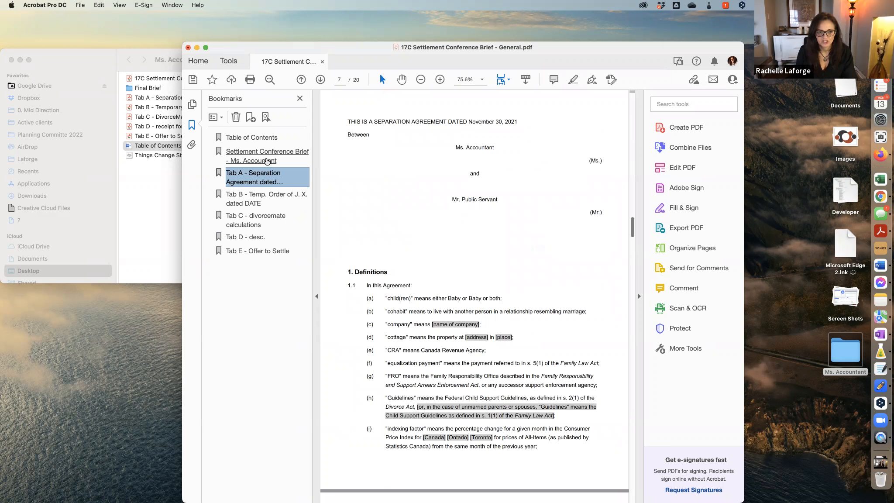
pyautogui.click(267, 161)
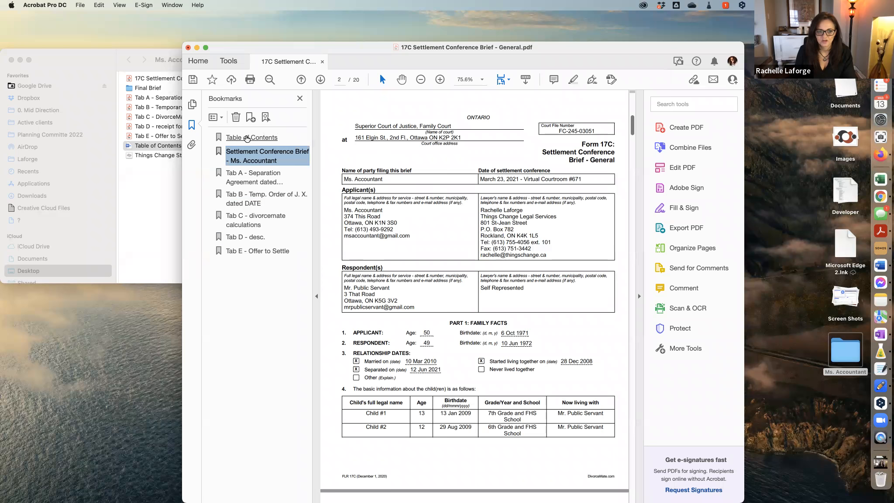
pyautogui.click(246, 138)
pyautogui.scroll(10, 545, 205)
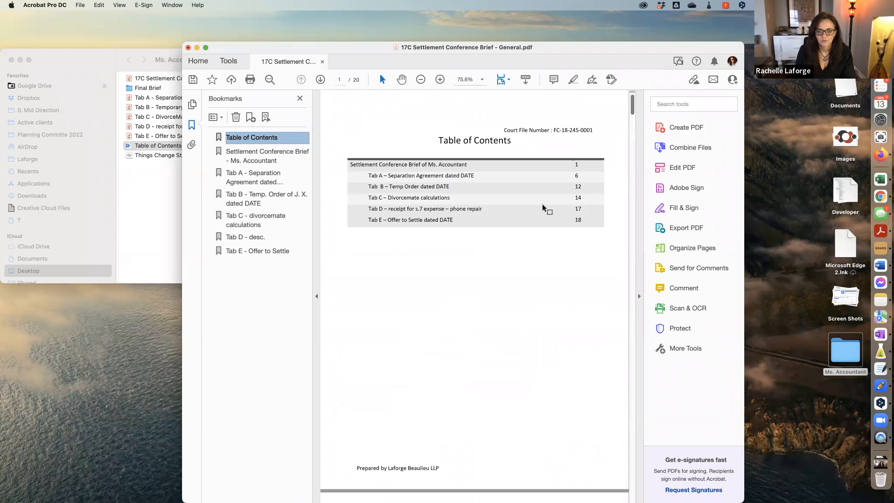
pyautogui.rightClick(261, 135)
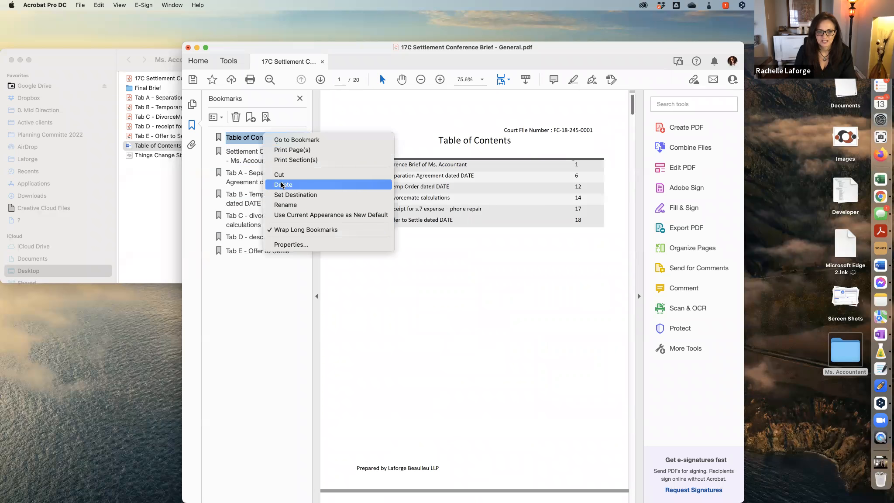
pyautogui.click(289, 196)
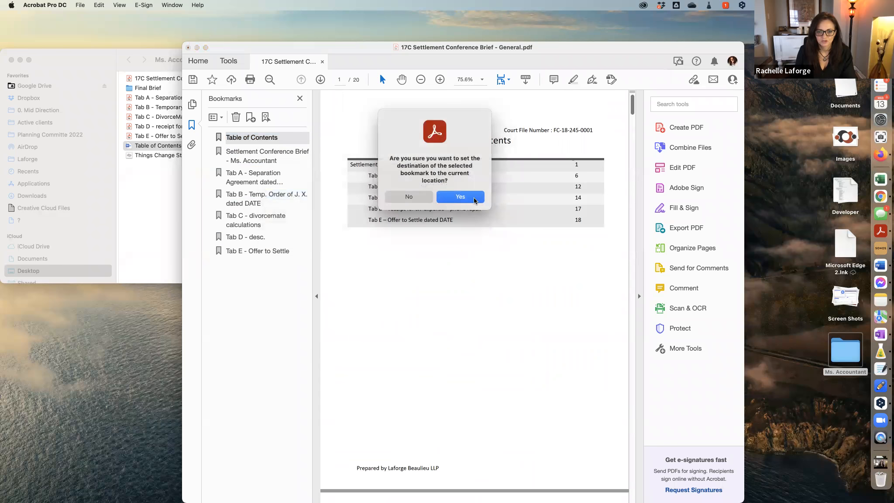
pyautogui.click(474, 198)
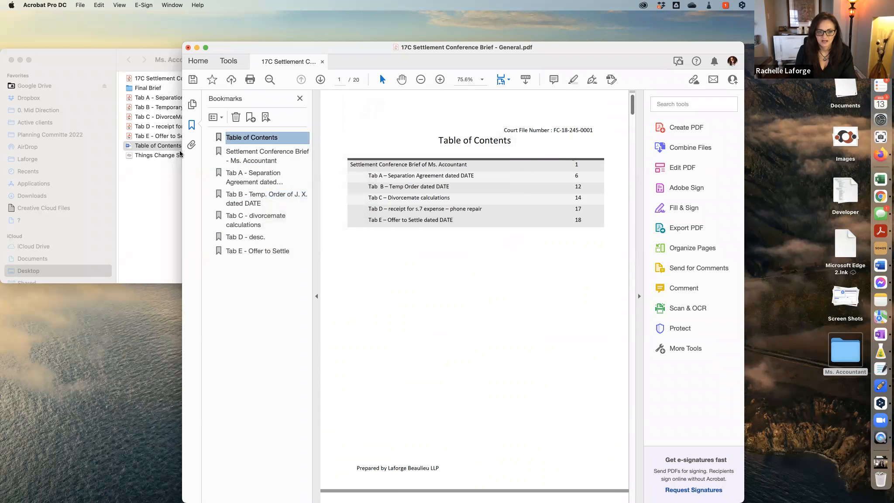
# Test the Tab A, Table of Contents and Tab E bookmarks, ending on the table of contents page
pyautogui.click(263, 179)
pyautogui.click(255, 136)
pyautogui.click(253, 250)
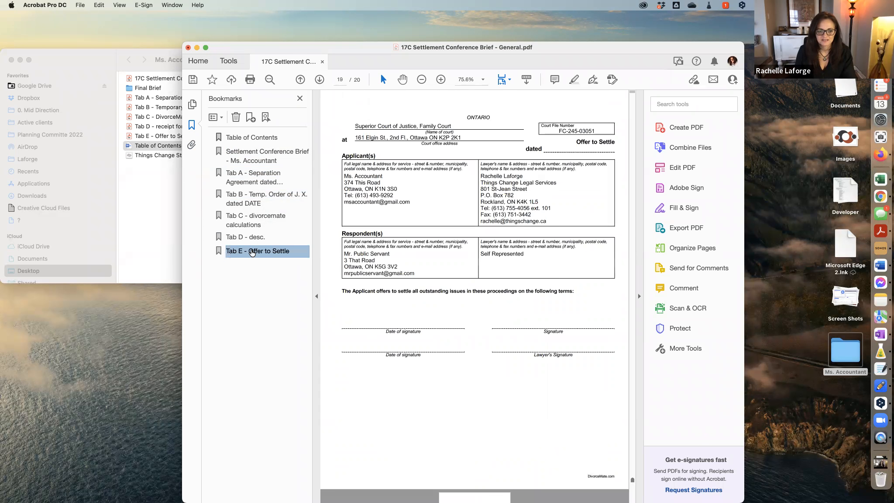
pyautogui.click(257, 138)
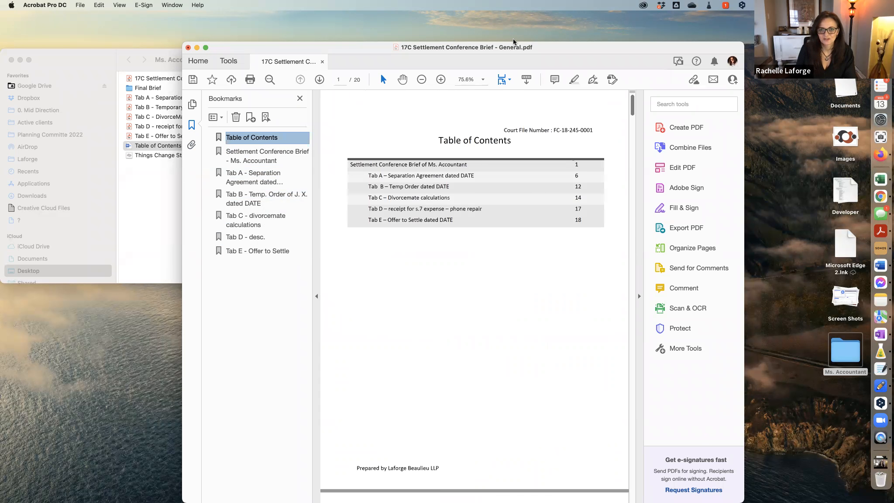